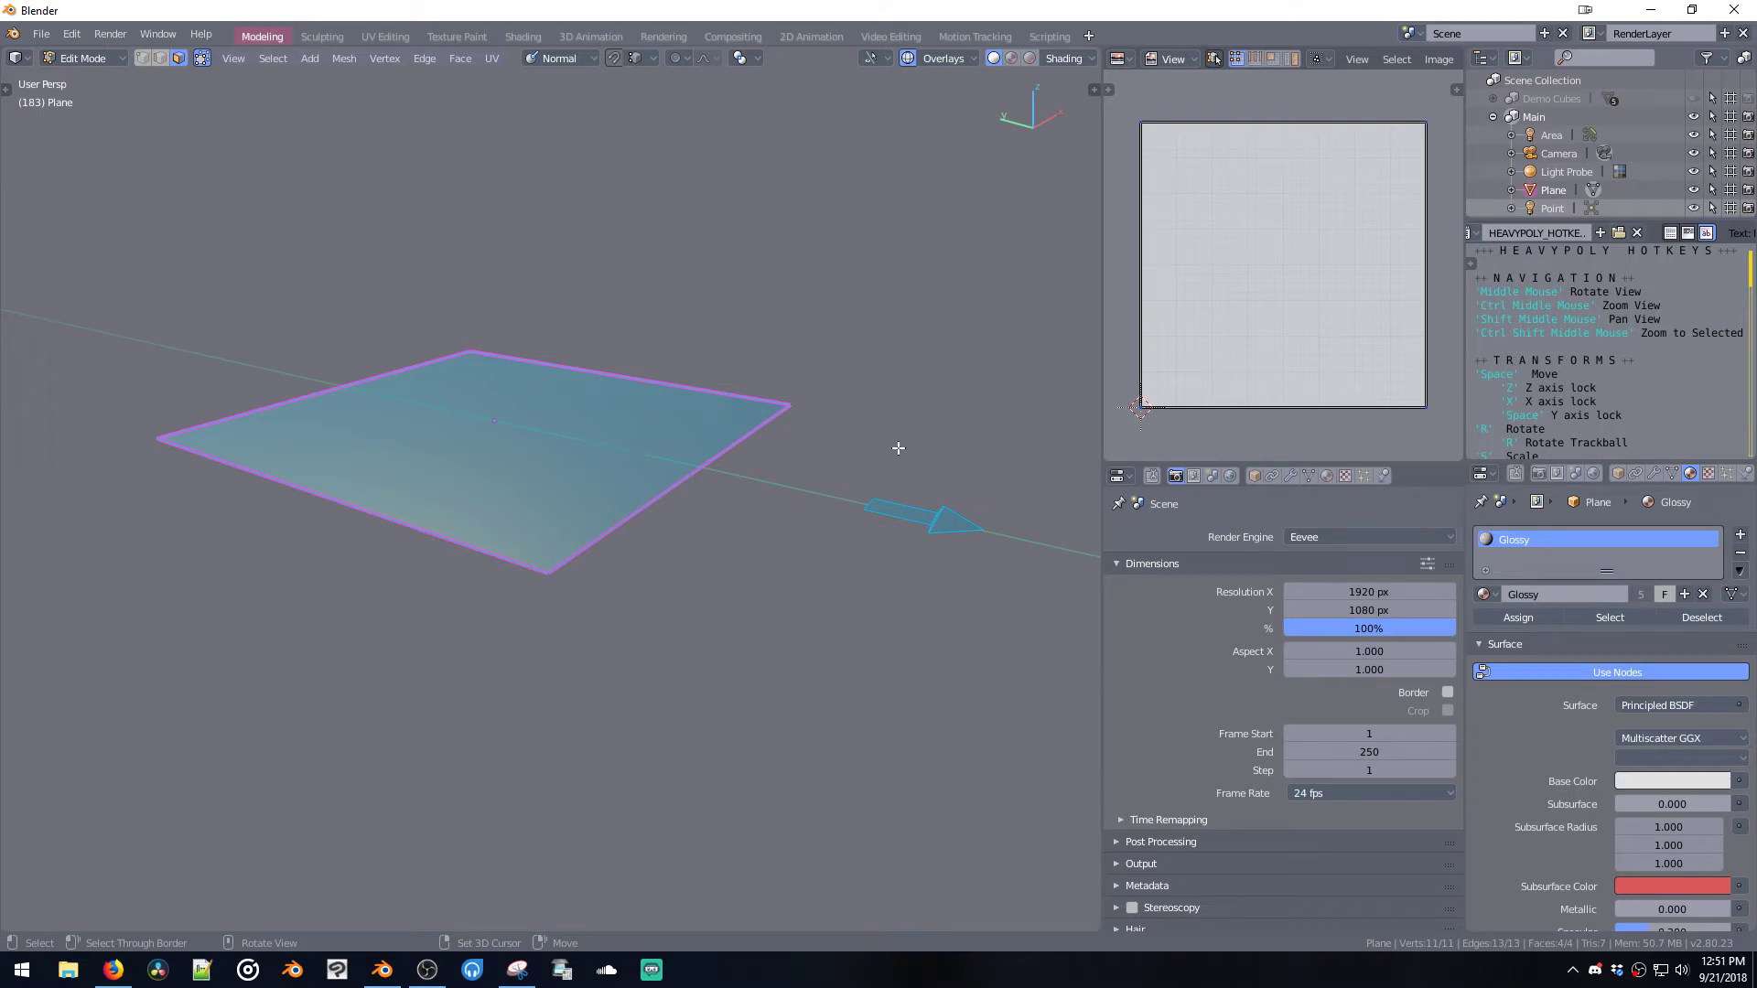
# - Read through the hotkey list from the Navigation section down to the Pie Menus section
pyautogui.moveTo(837, 422)
pyautogui.mouseDown(button='middle')
pyautogui.moveTo(851, 448)
pyautogui.moveTo(833, 432)
pyautogui.mouseUp(button='middle')
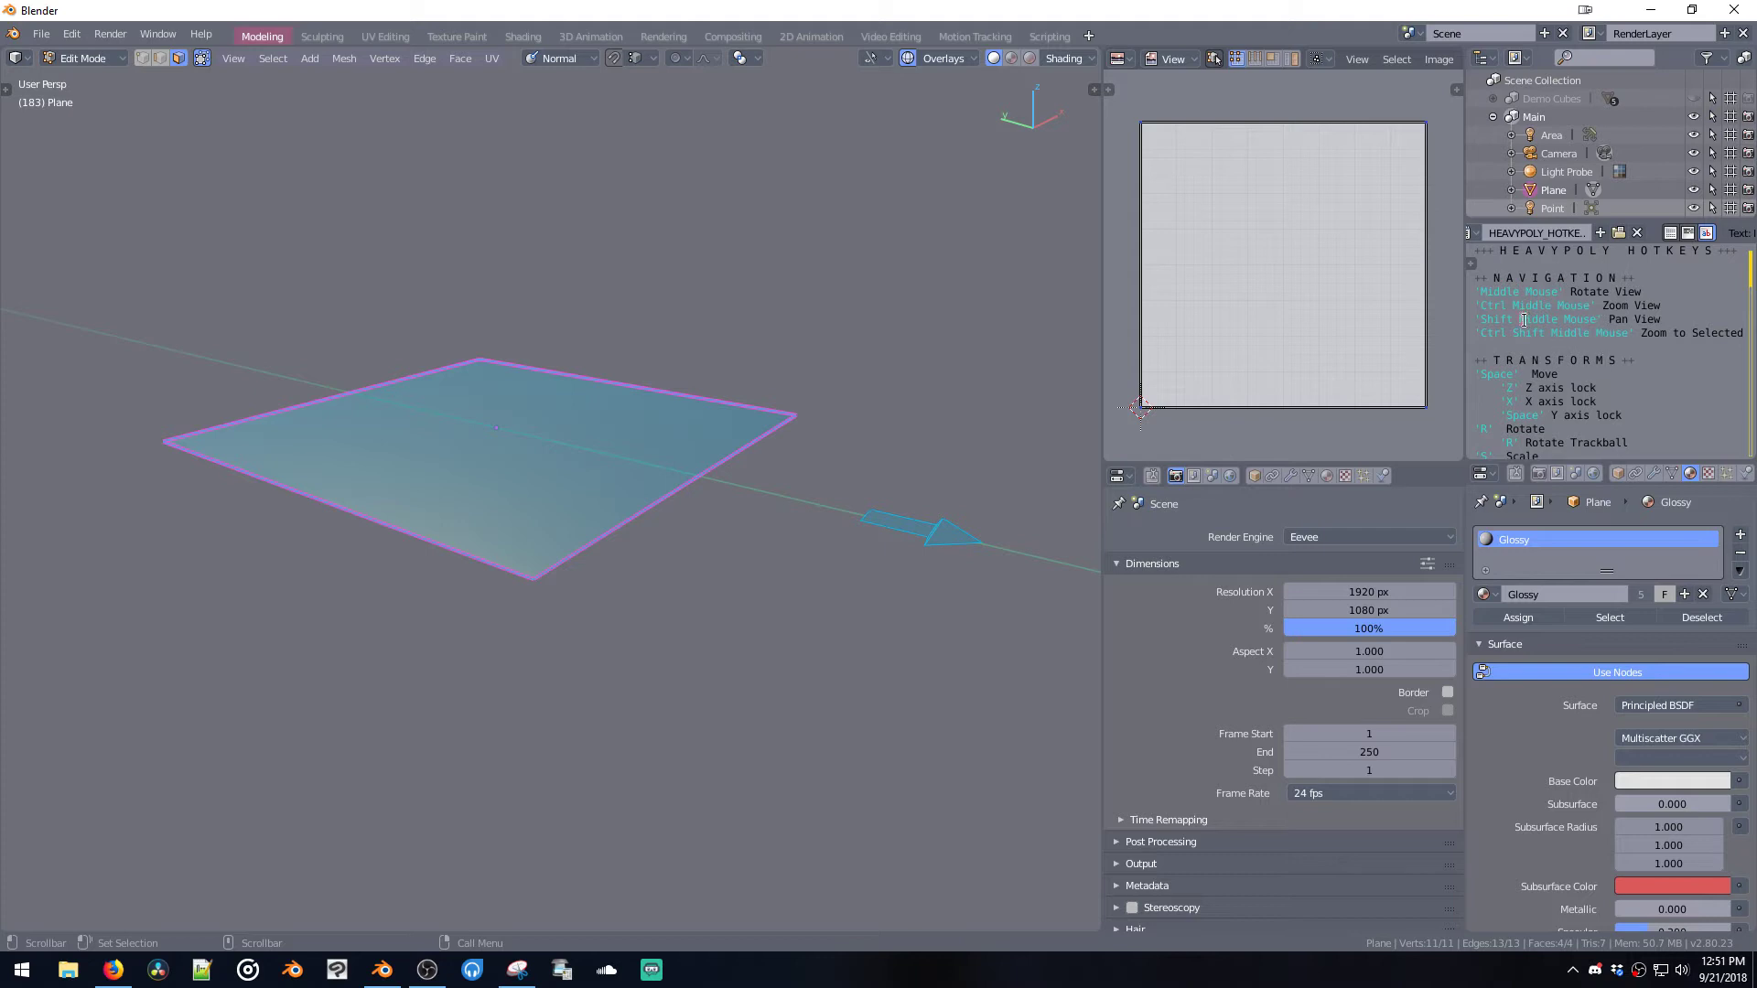
pyautogui.moveTo(1524, 319); pyautogui.dragTo(1550, 416)
pyautogui.click(1550, 419)
pyautogui.scroll(-2, 1547, 394)
pyautogui.scroll(-3, 1546, 386)
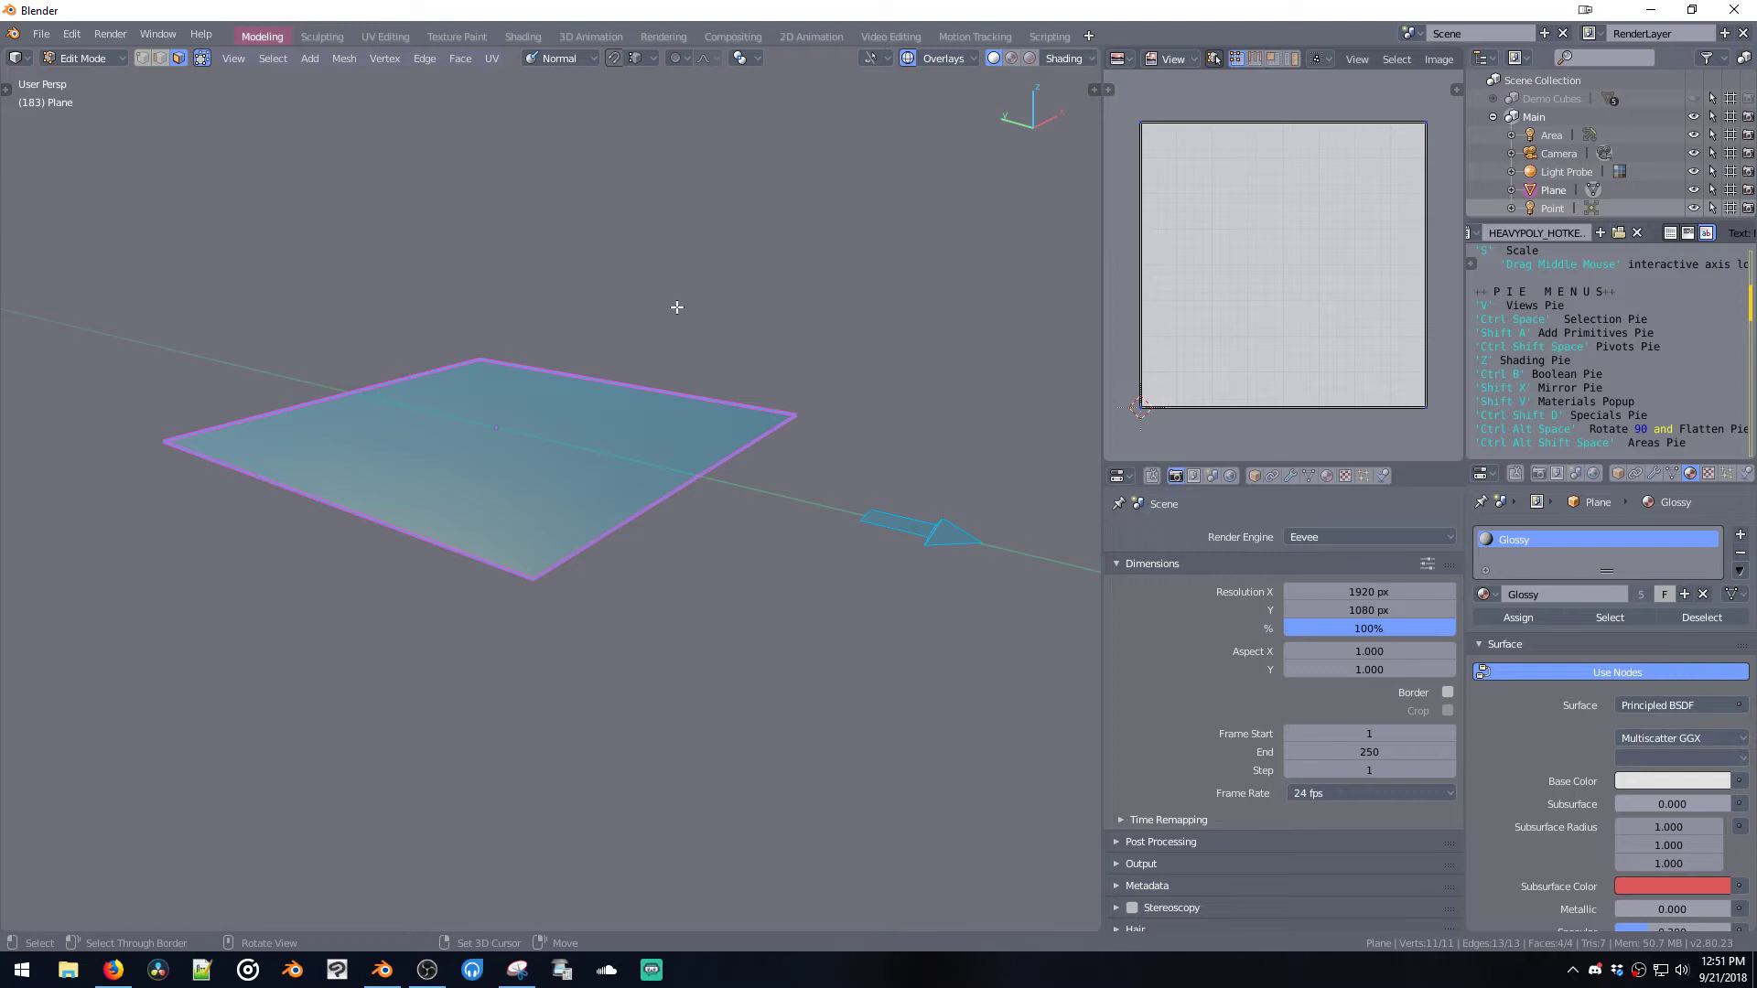
# - Try the Views pie by switching to an axis-aligned view such as Right, and return to a perspective view
pyautogui.press('v')
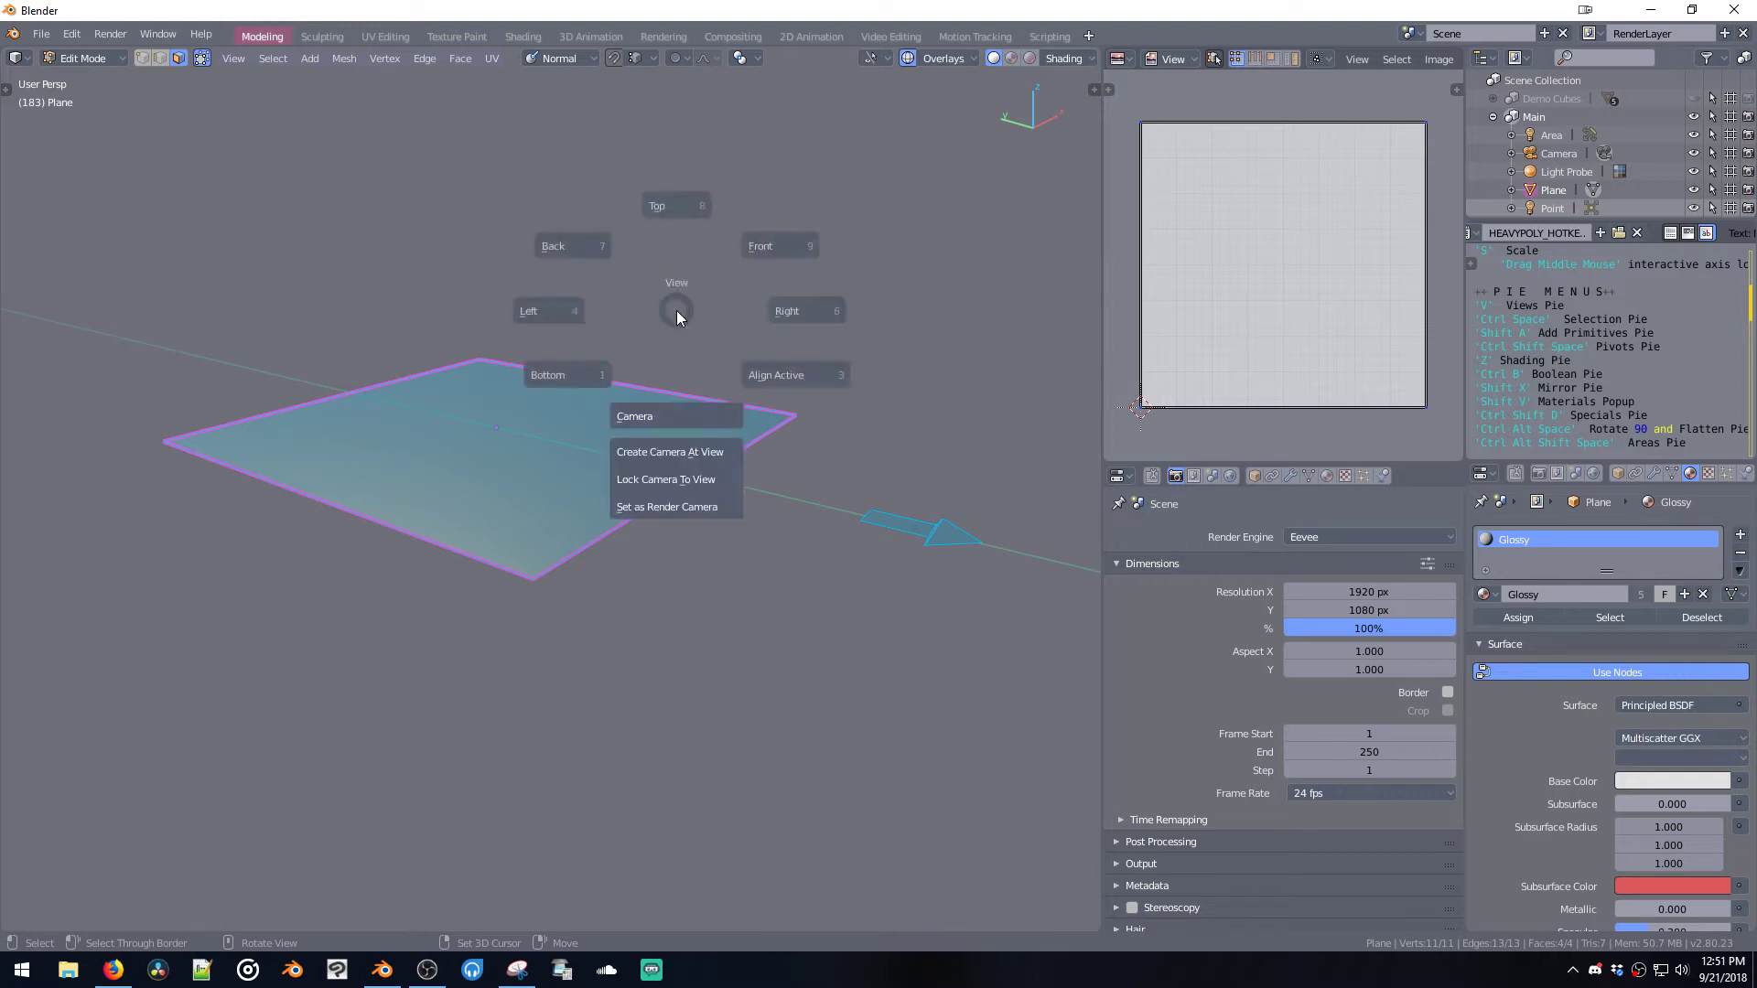
pyautogui.click(790, 312)
pyautogui.press('v')
pyautogui.click(728, 316)
pyautogui.press('v')
pyautogui.click(782, 370)
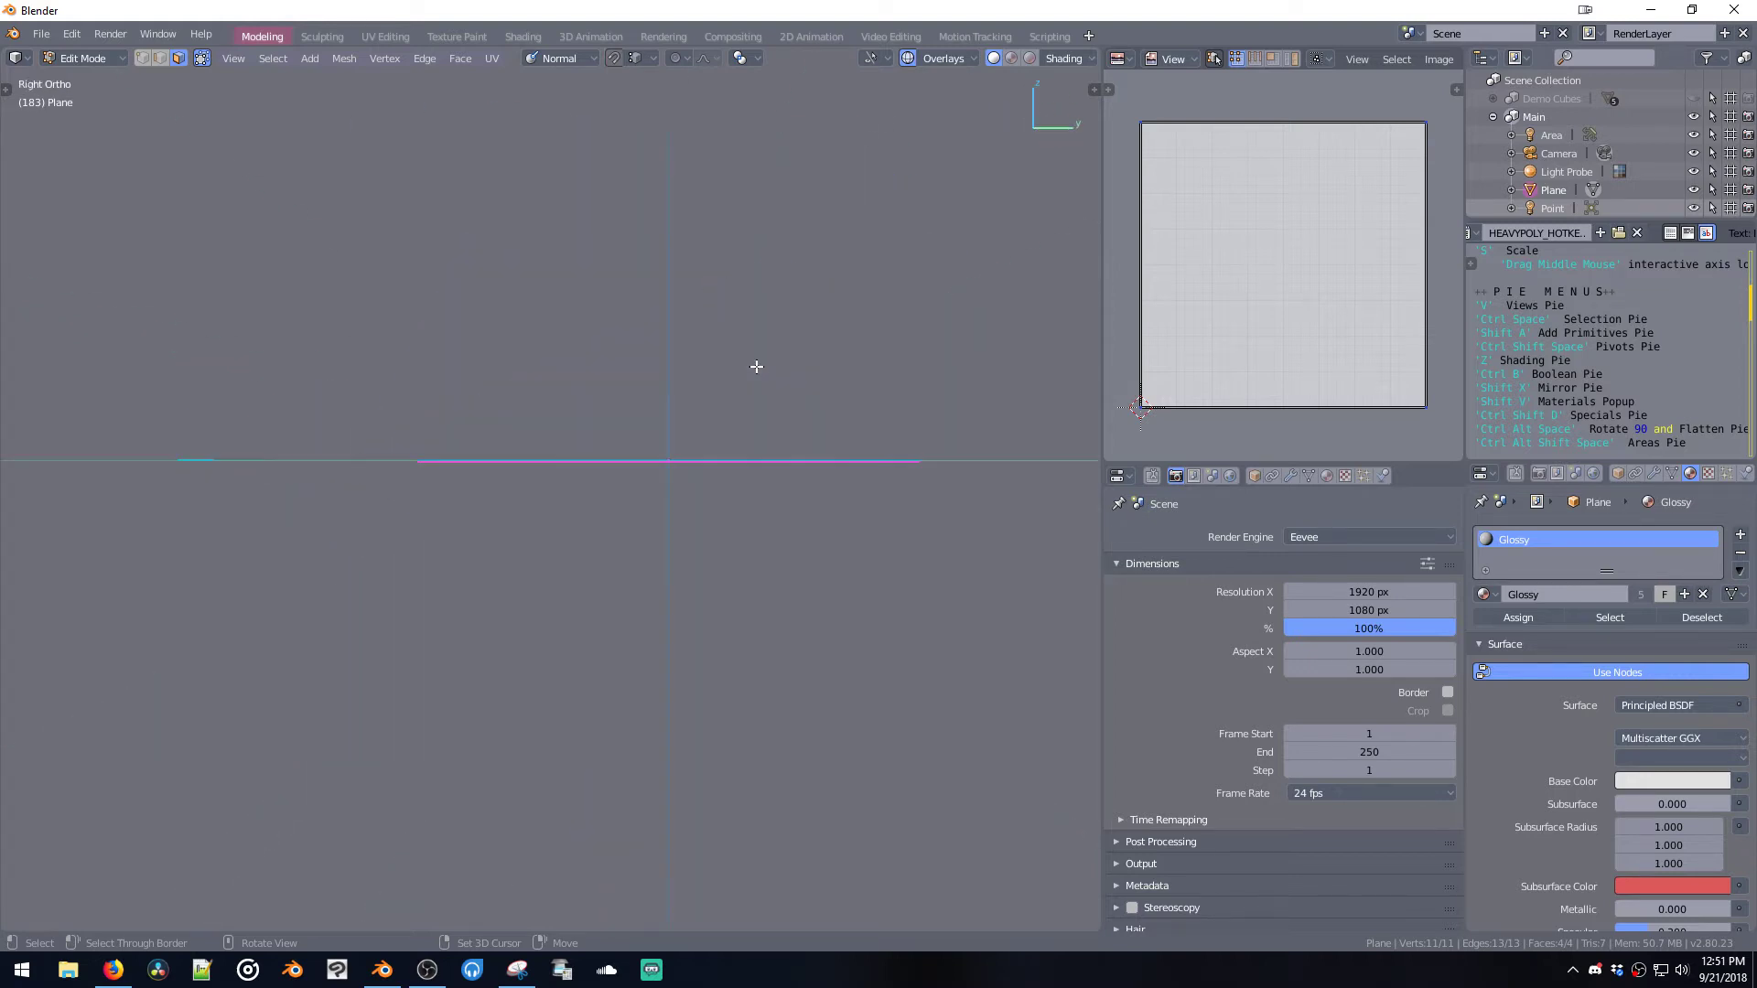
pyautogui.moveTo(756, 367)
pyautogui.mouseDown(button='middle')
pyautogui.moveTo(894, 416)
pyautogui.moveTo(773, 383)
pyautogui.mouseUp(button='middle')
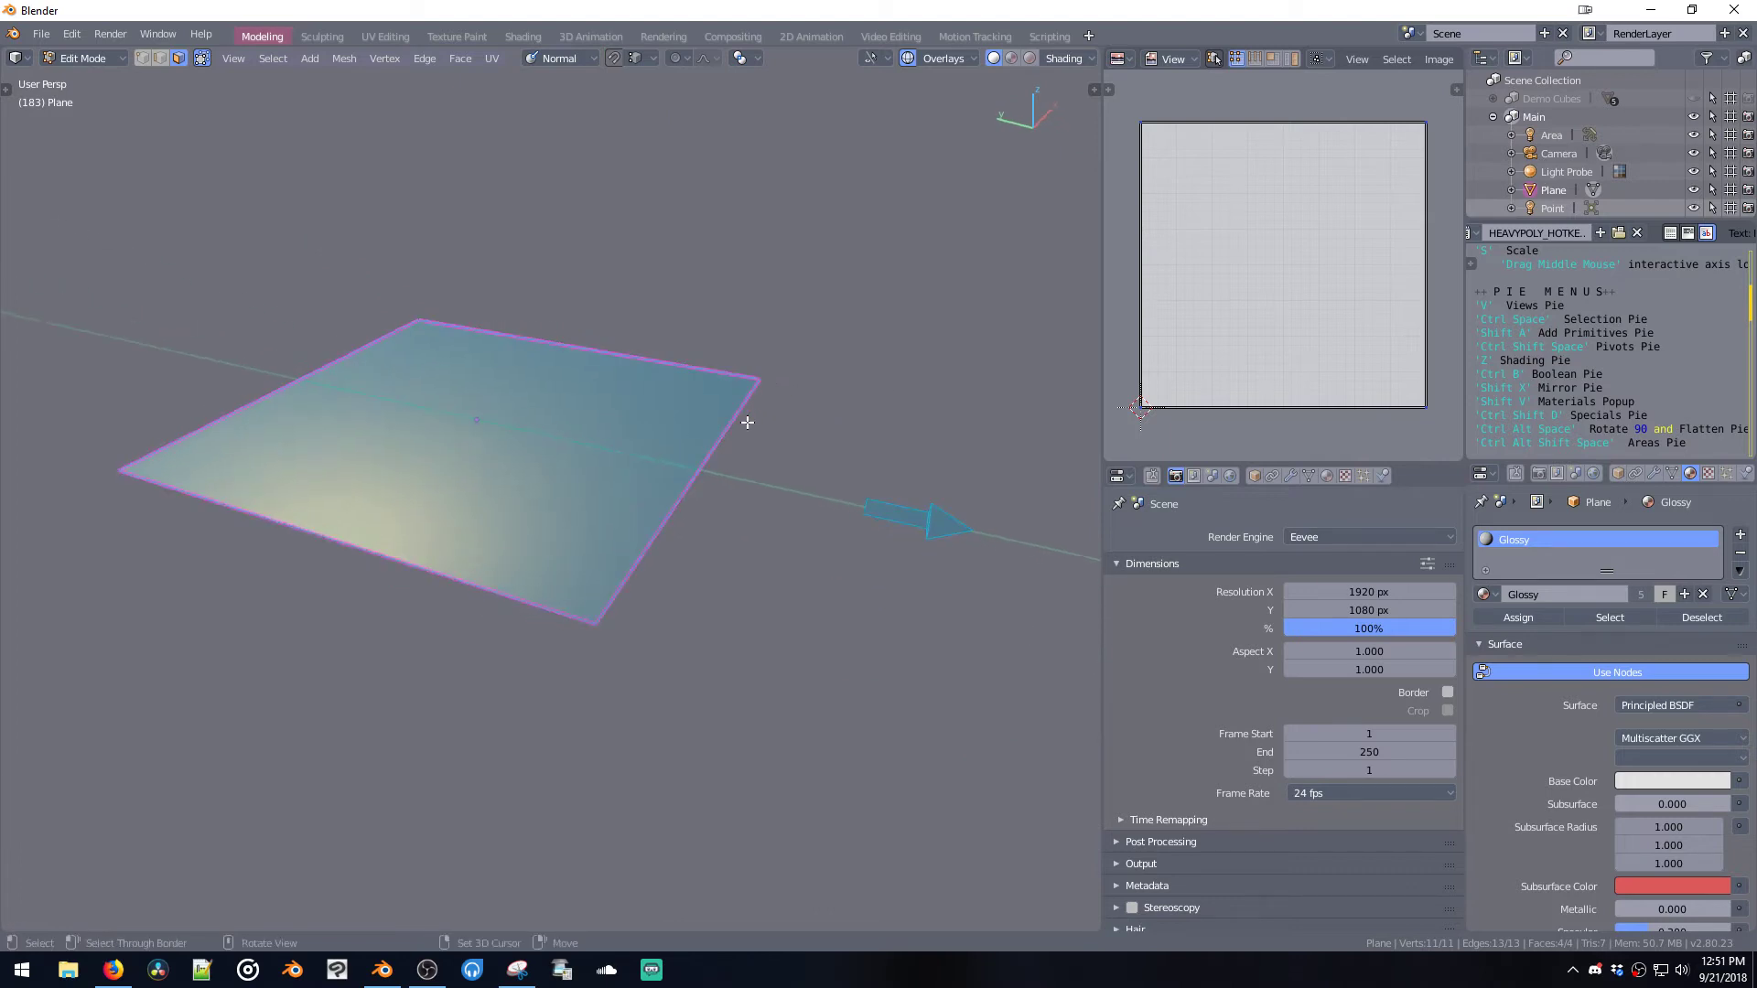
# - Try the Pivots pie by switching the pivot to the cursor and back to median
pyautogui.press('ctrl')
pyautogui.hotkey('ctrl', 'shift', 'space')
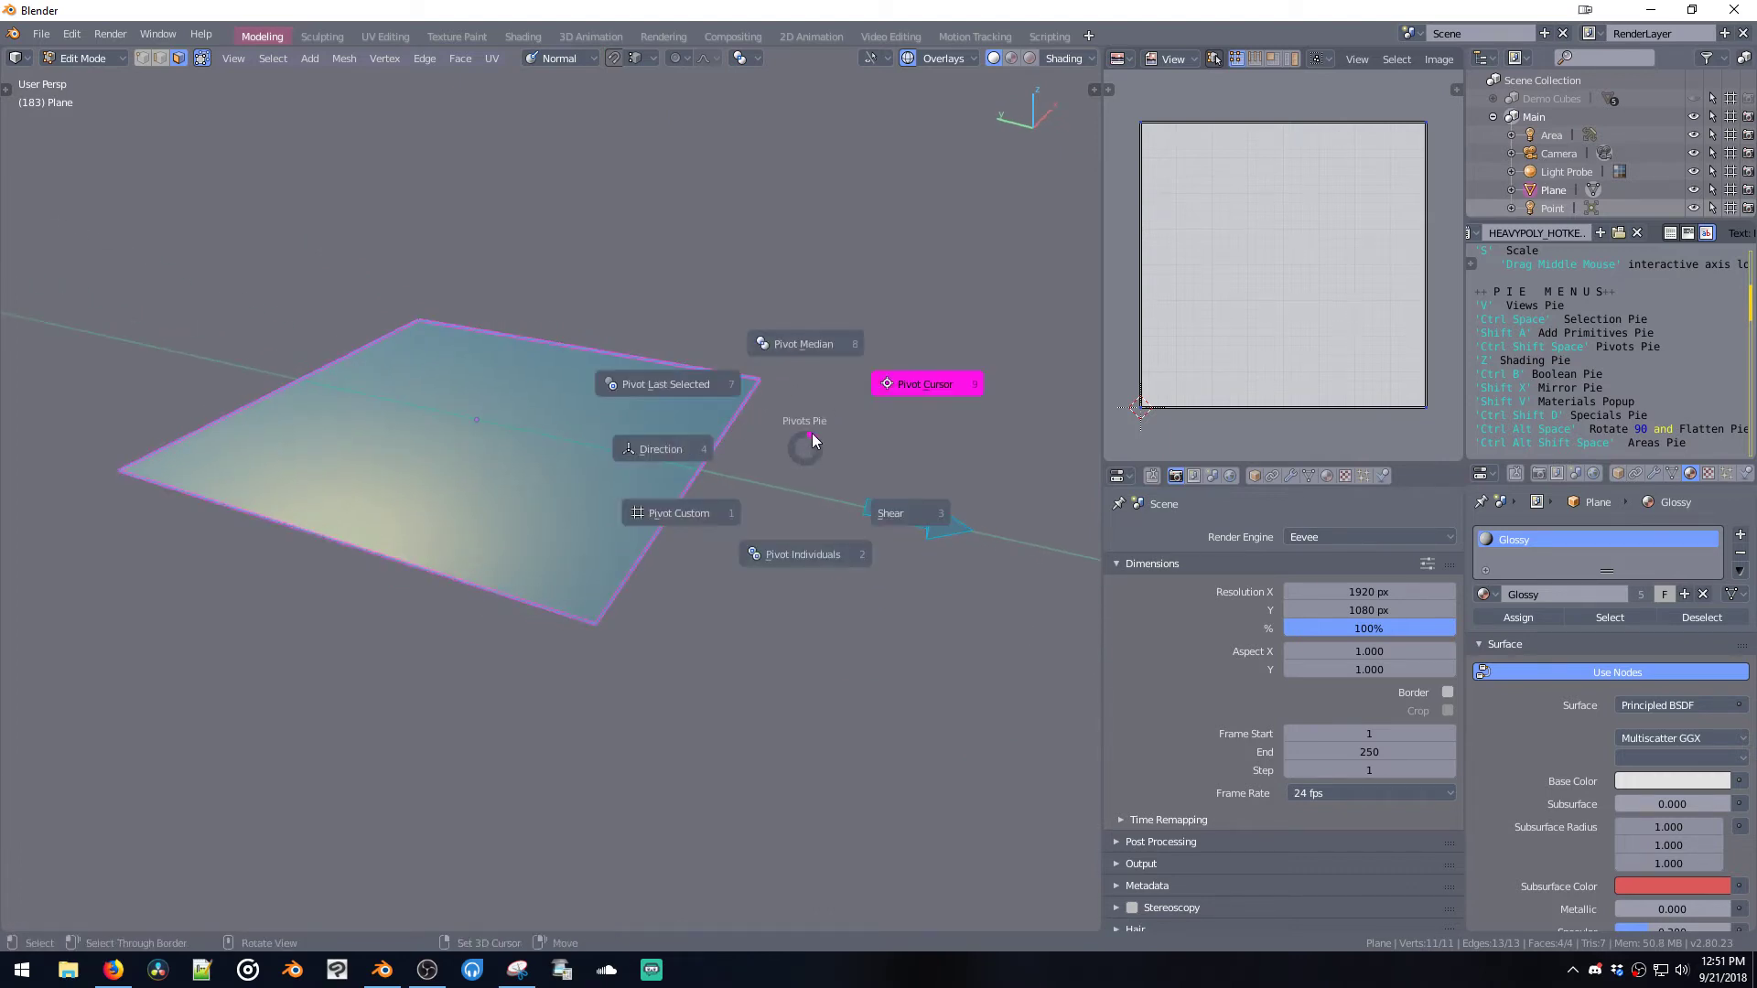
pyautogui.hotkey('ctrl', 'shift', 'space')
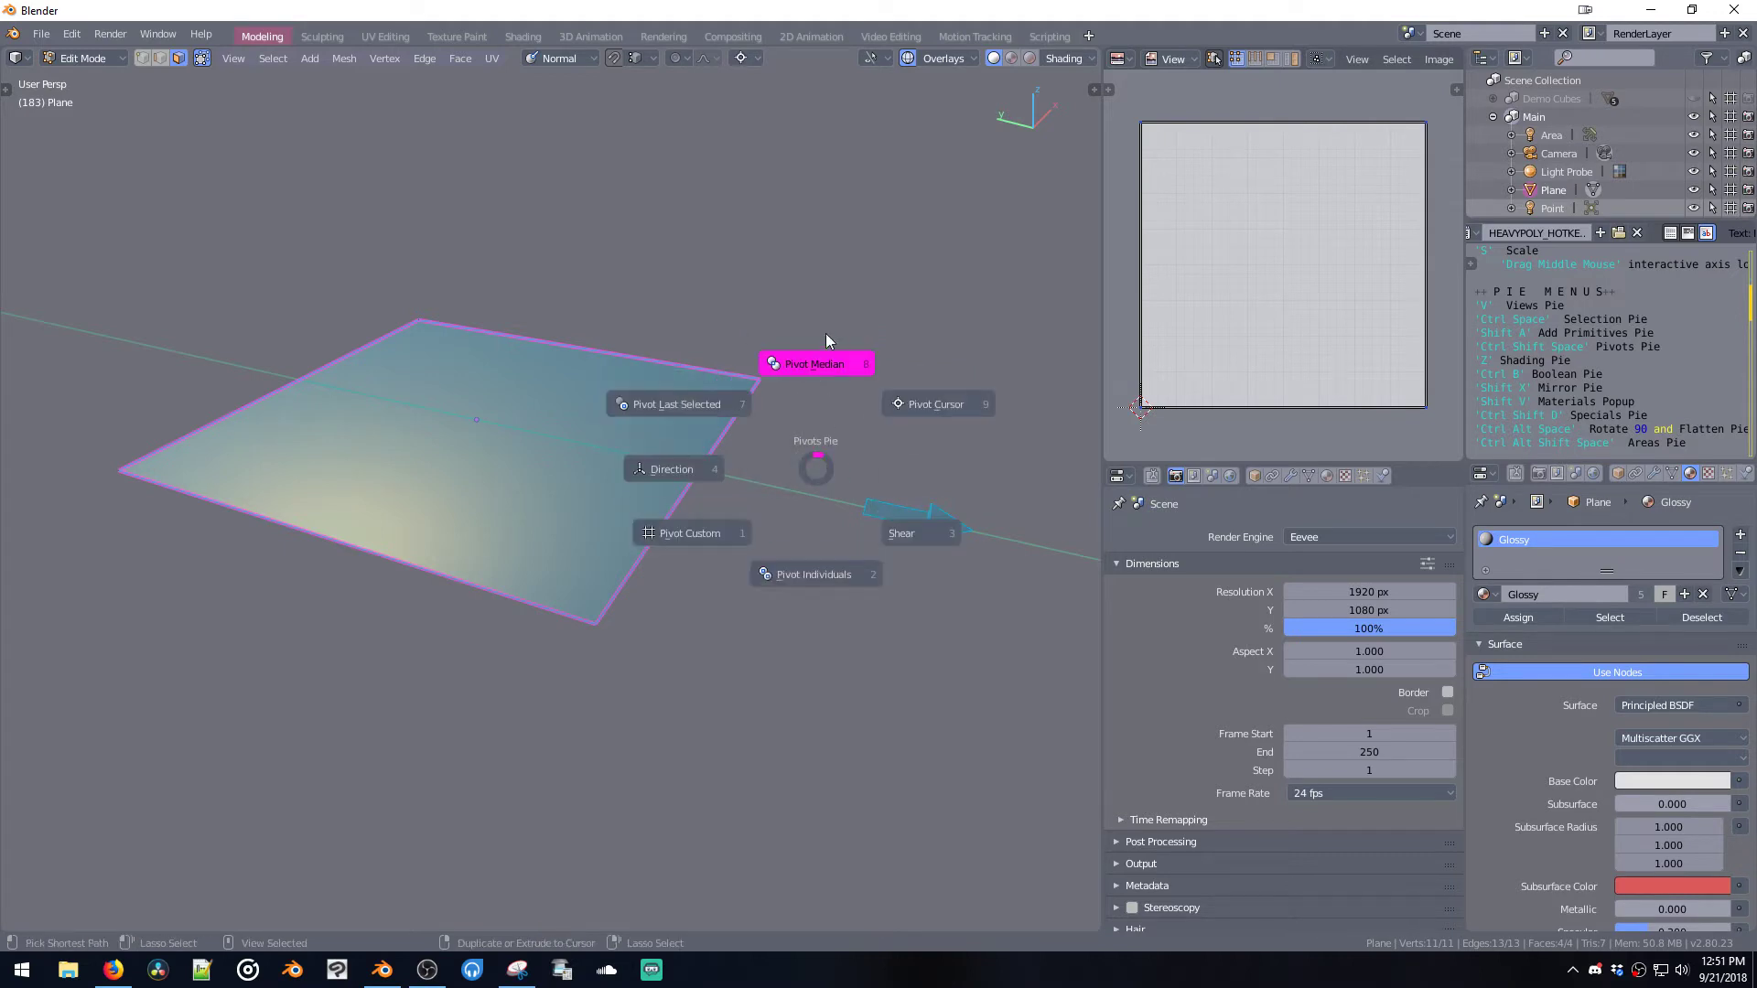
pyautogui.hotkey('ctrl', 'shift', 'space')
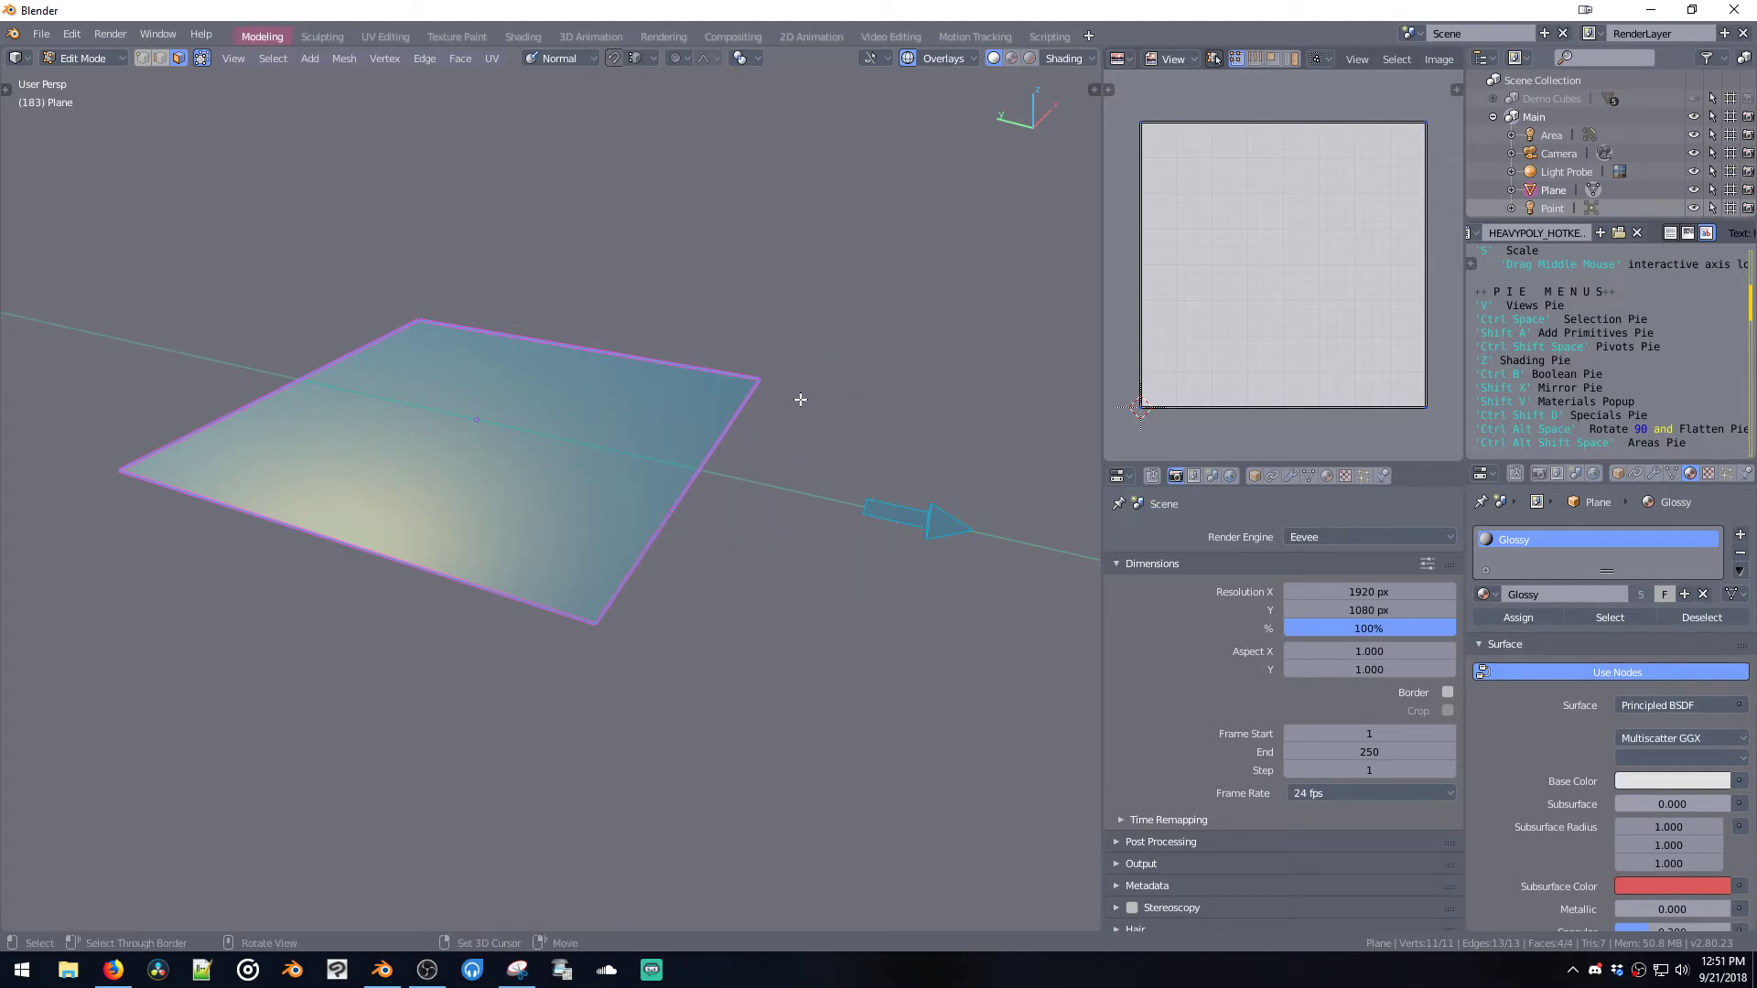
pyautogui.hotkey('ctrl', 'shift', 'space')
pyautogui.hotkey('ctrl', 'shift', 'space')
pyautogui.hotkey('ctrl', 'shift', 'space')
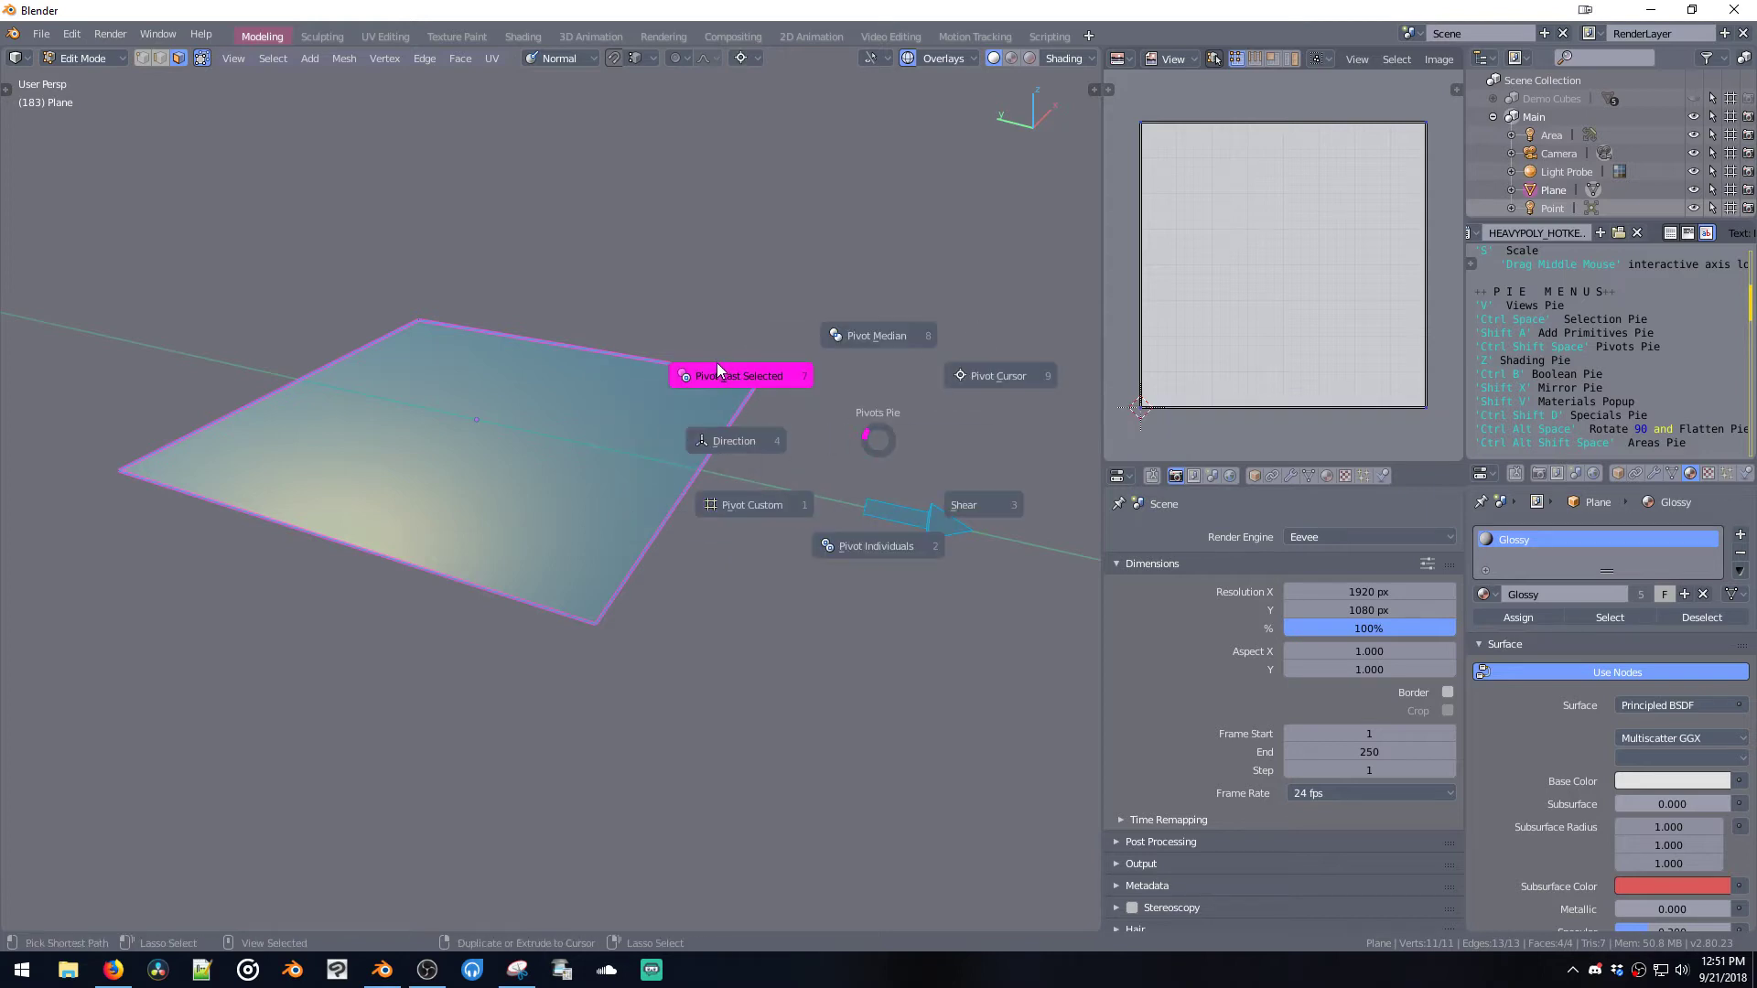
pyautogui.hotkey('ctrl', 'shift', 'space')
pyautogui.hotkey('ctrl', 'shift', 'space')
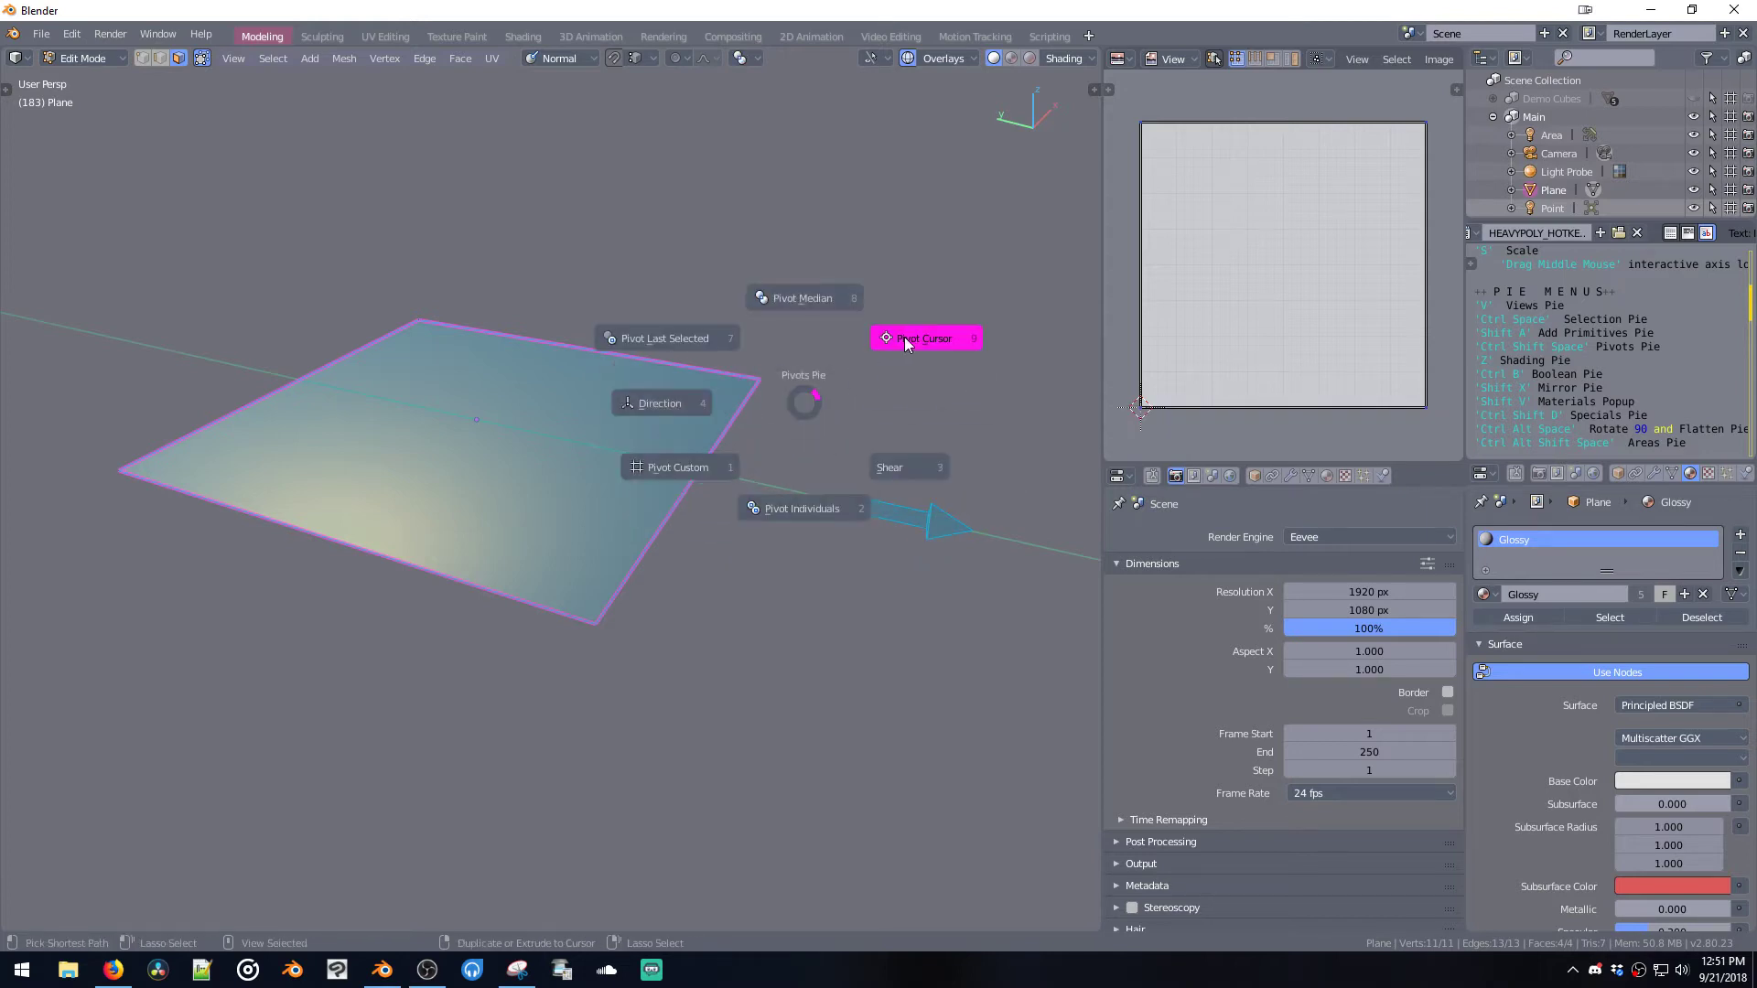
pyautogui.click(791, 312)
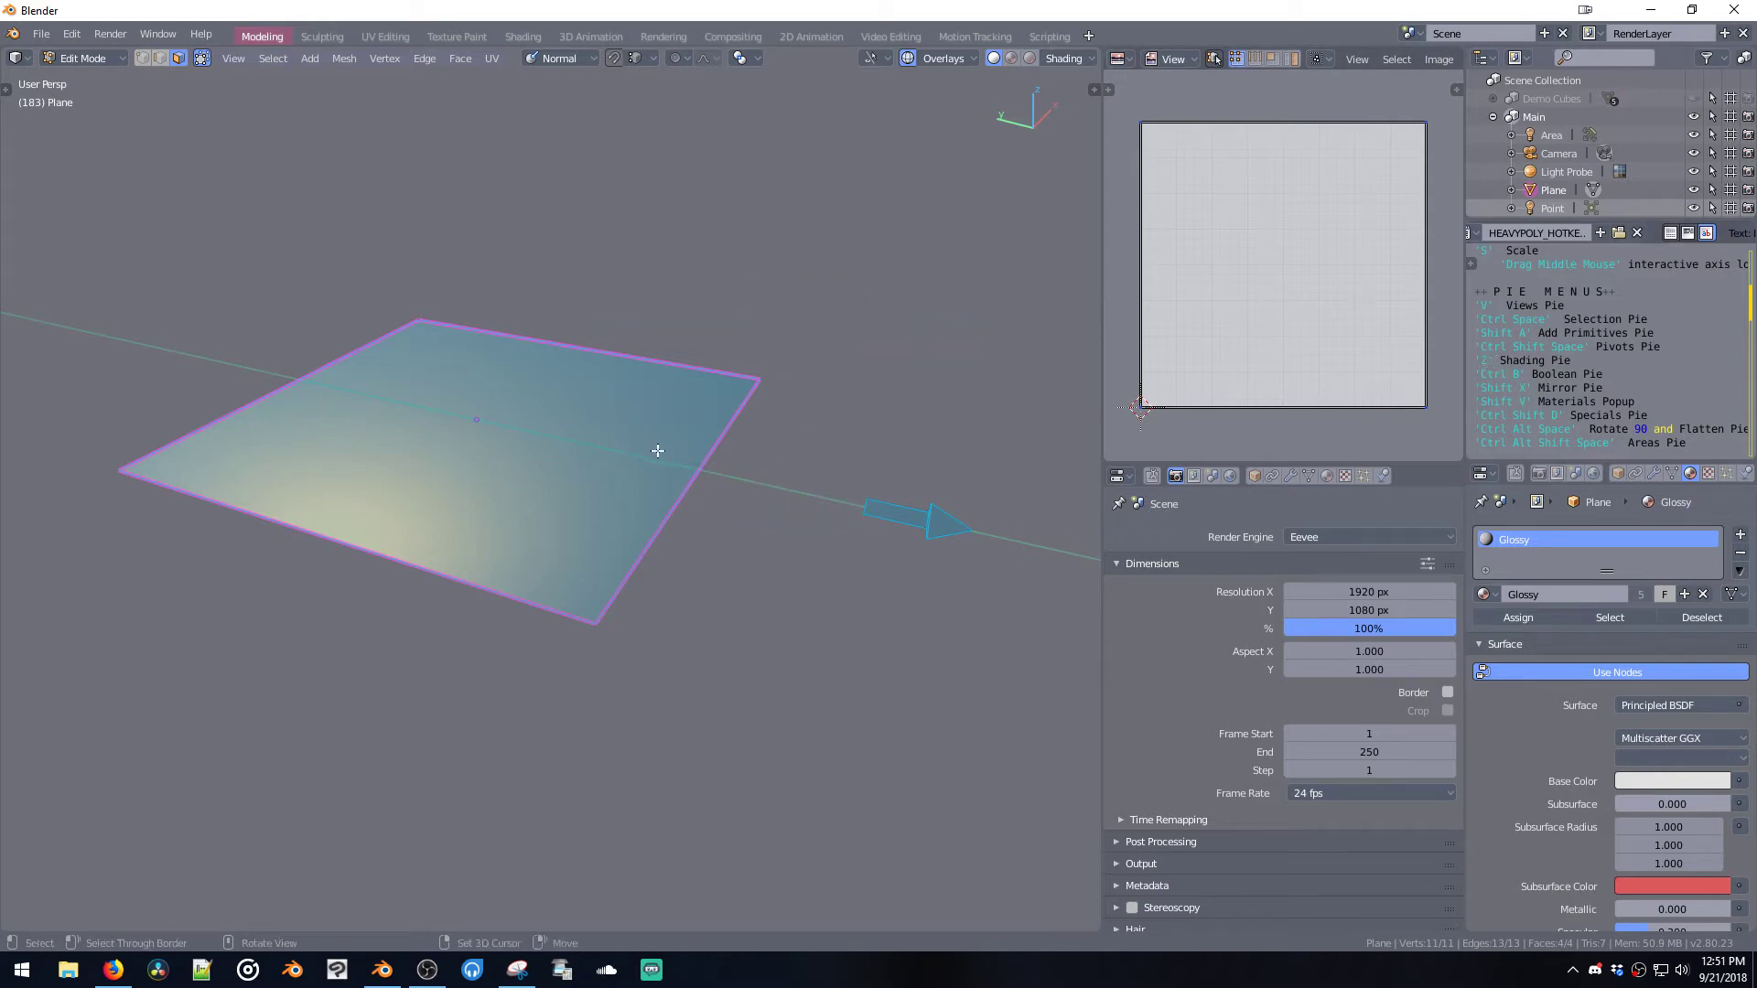
# - Switch the viewport shading of the plane to Rendered
pyautogui.moveTo(674, 419); pyautogui.dragTo(672, 438, button='middle')
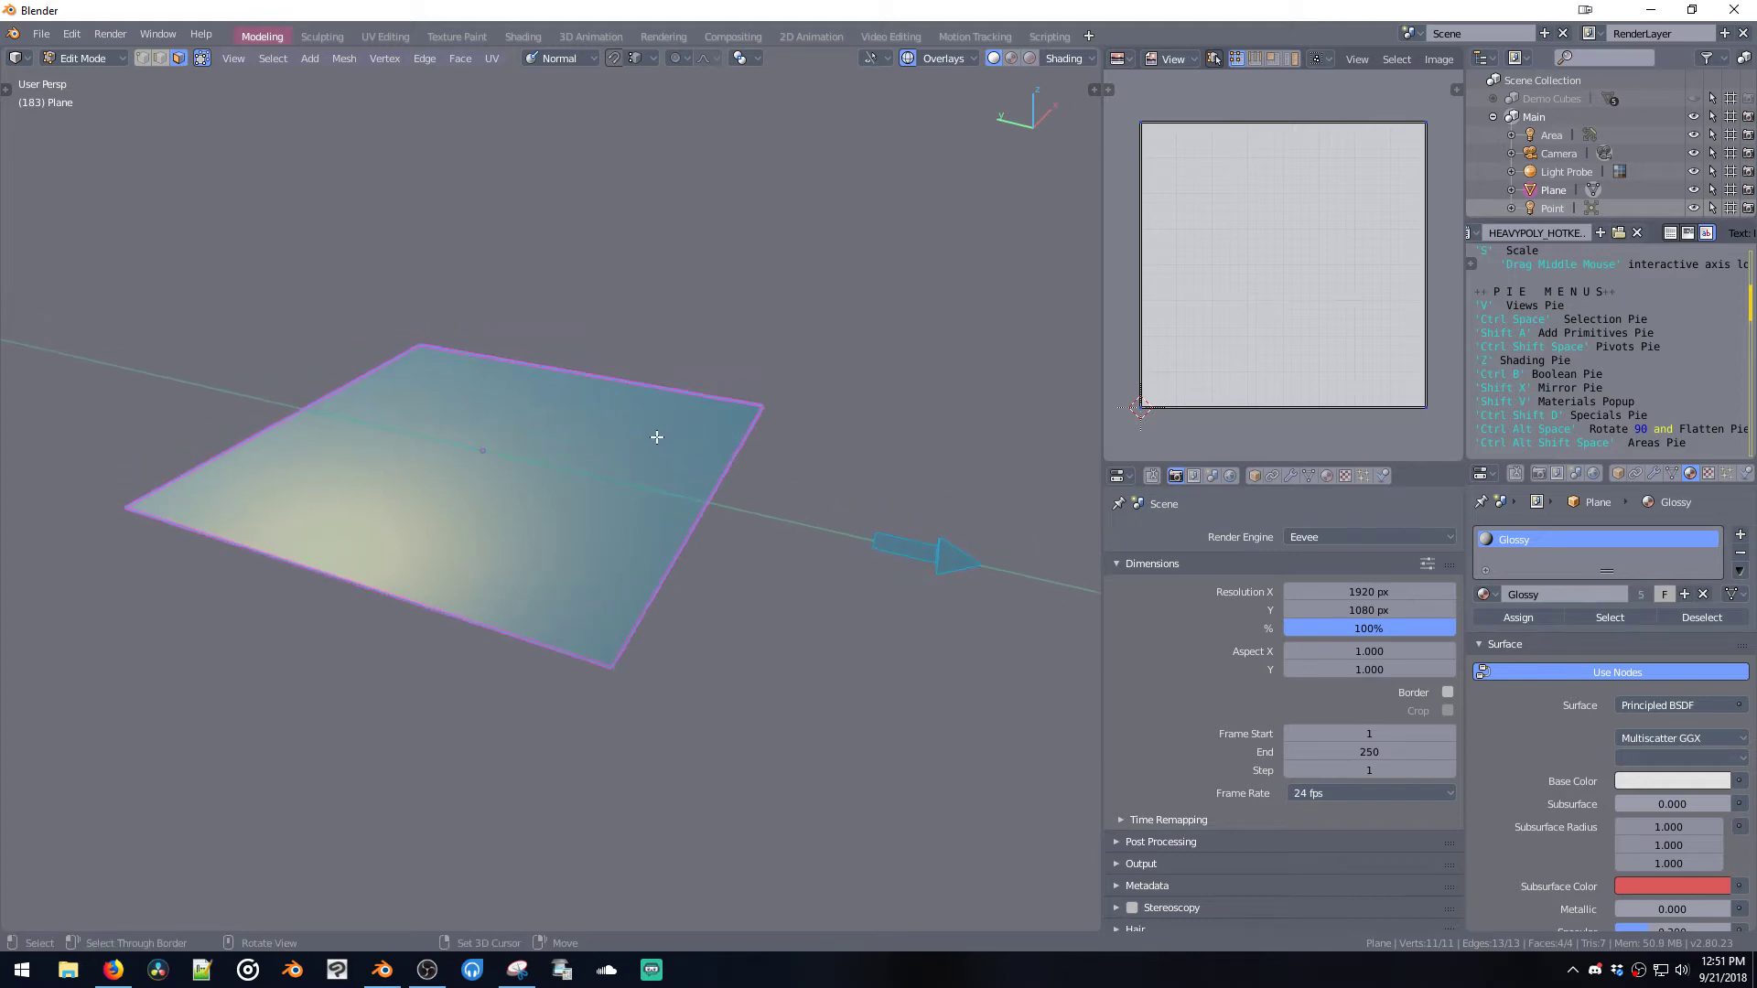
pyautogui.press('z')
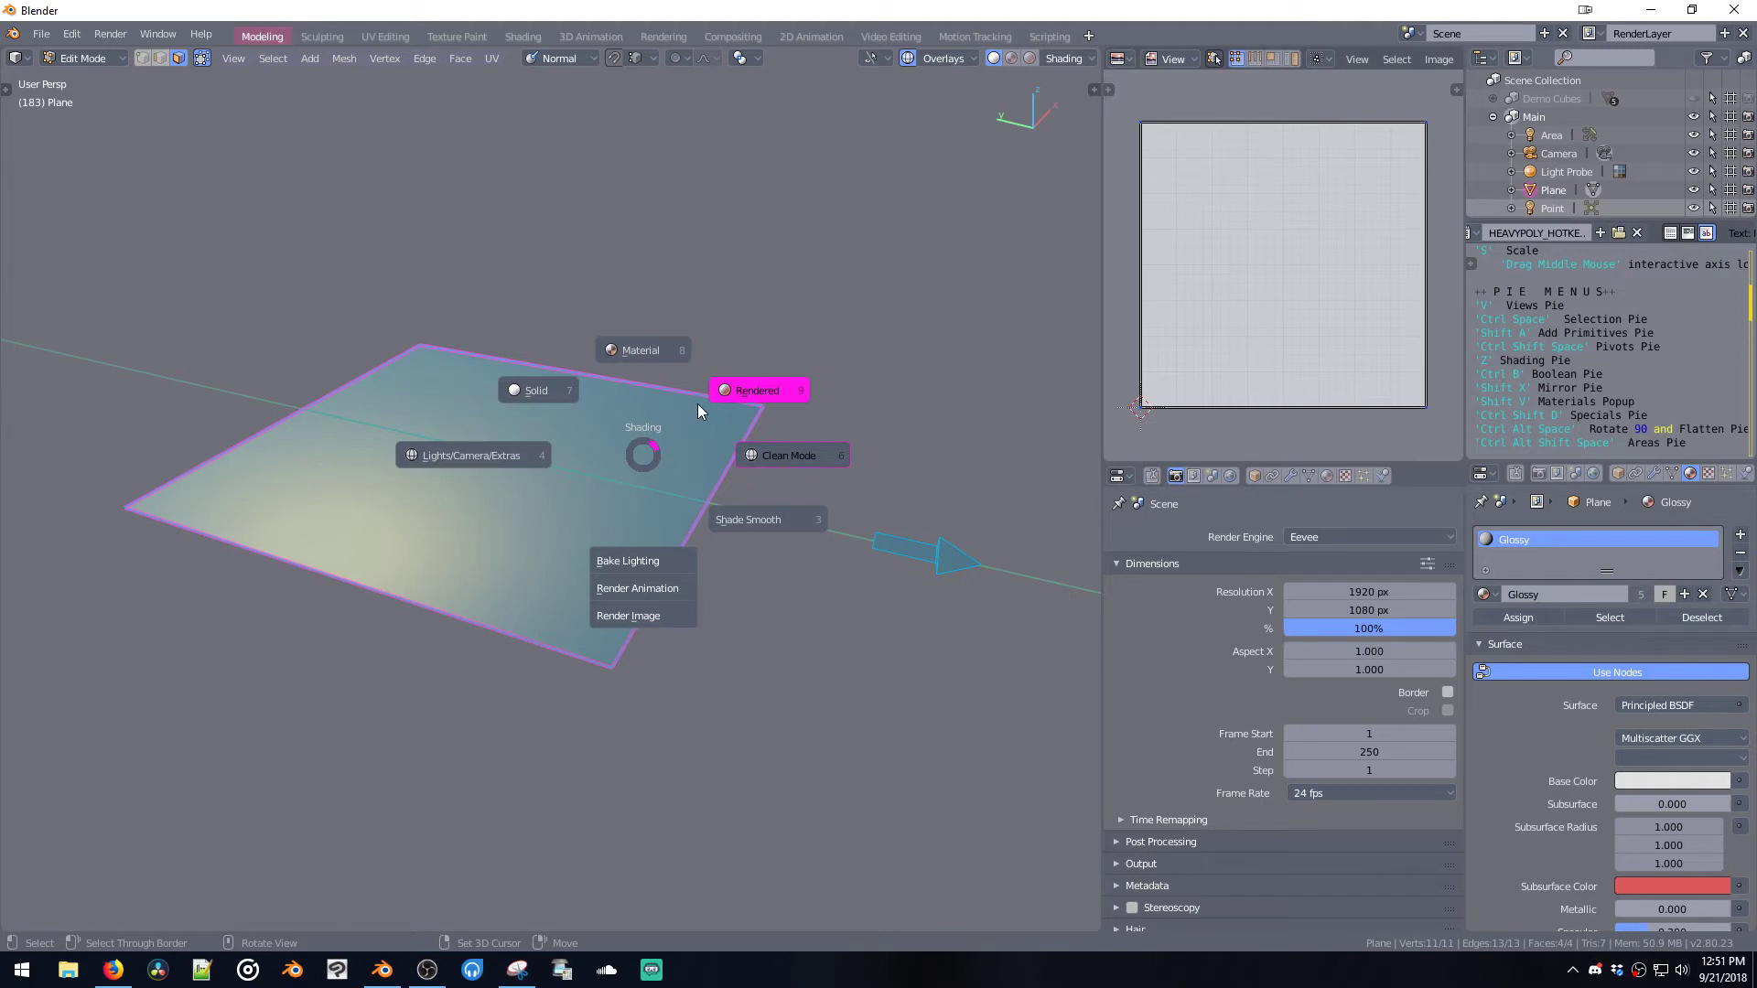
pyautogui.click(728, 392)
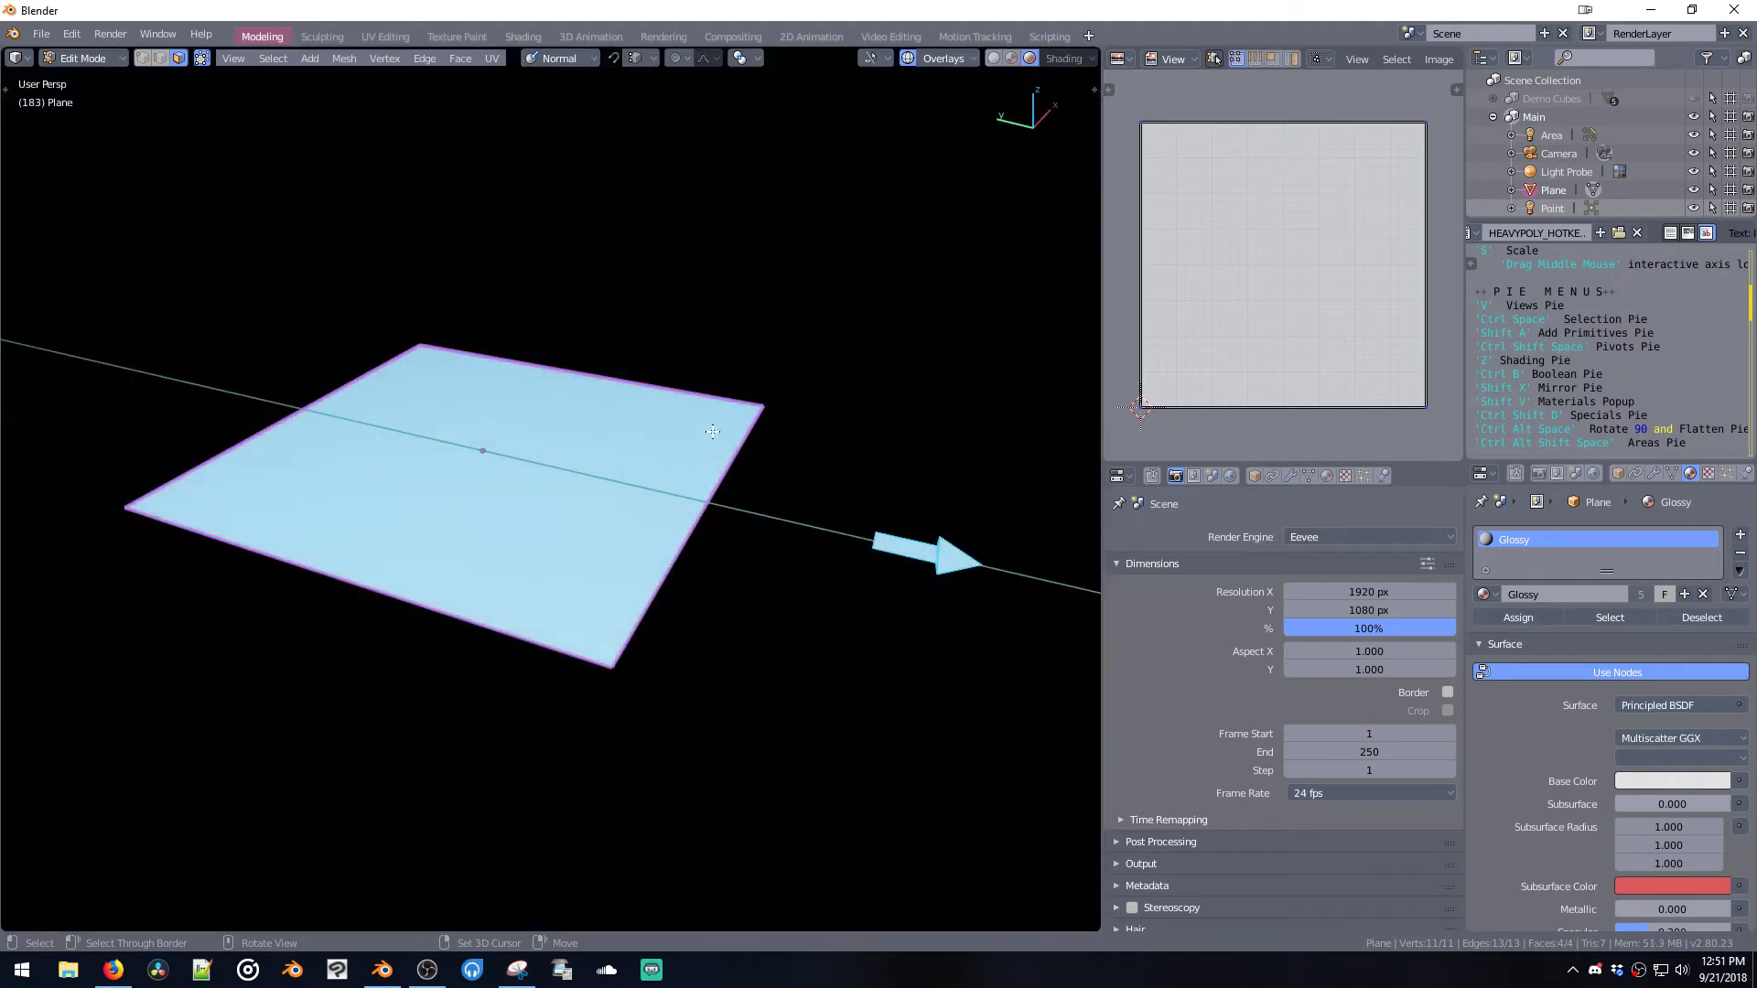
pyautogui.moveTo(713, 431); pyautogui.dragTo(706, 432, button='middle')
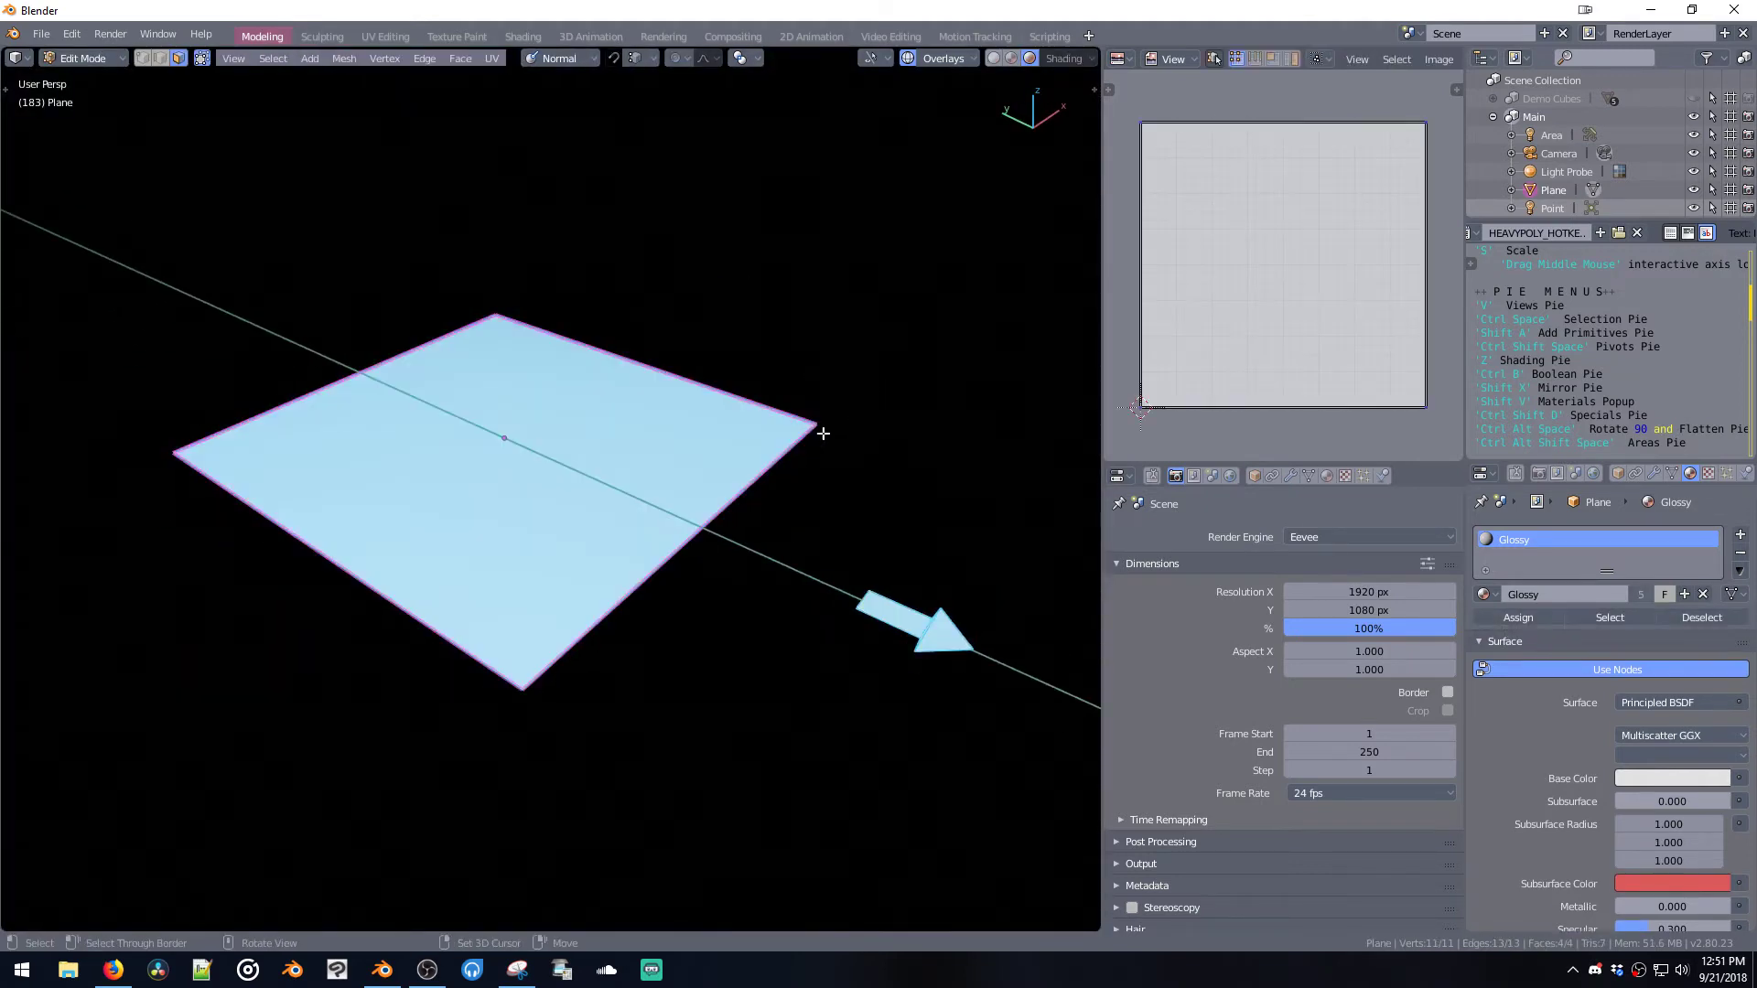
# - Return to Object Mode and show the Demo Cubes collection together with the Main collection
pyautogui.hotkey('ctrl', 'space')
pyautogui.click(728, 604)
pyautogui.moveTo(738, 531); pyautogui.dragTo(745, 511, button='middle')
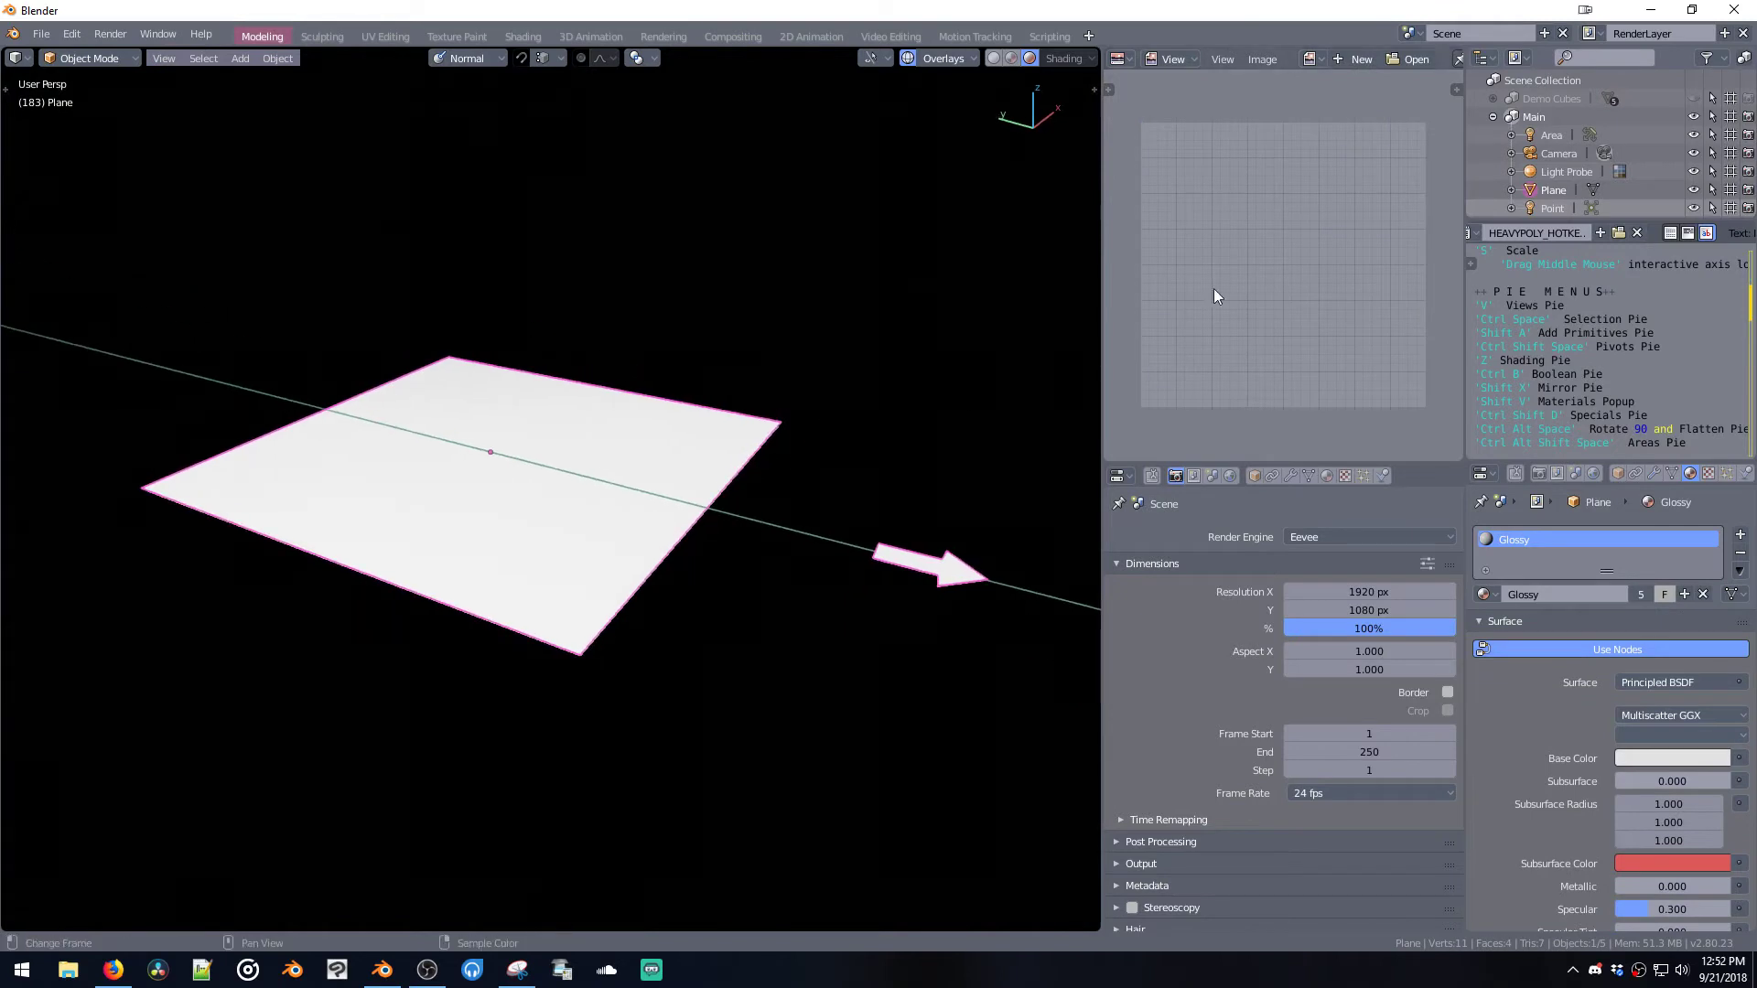
pyautogui.click(1693, 117)
pyautogui.click(1692, 98)
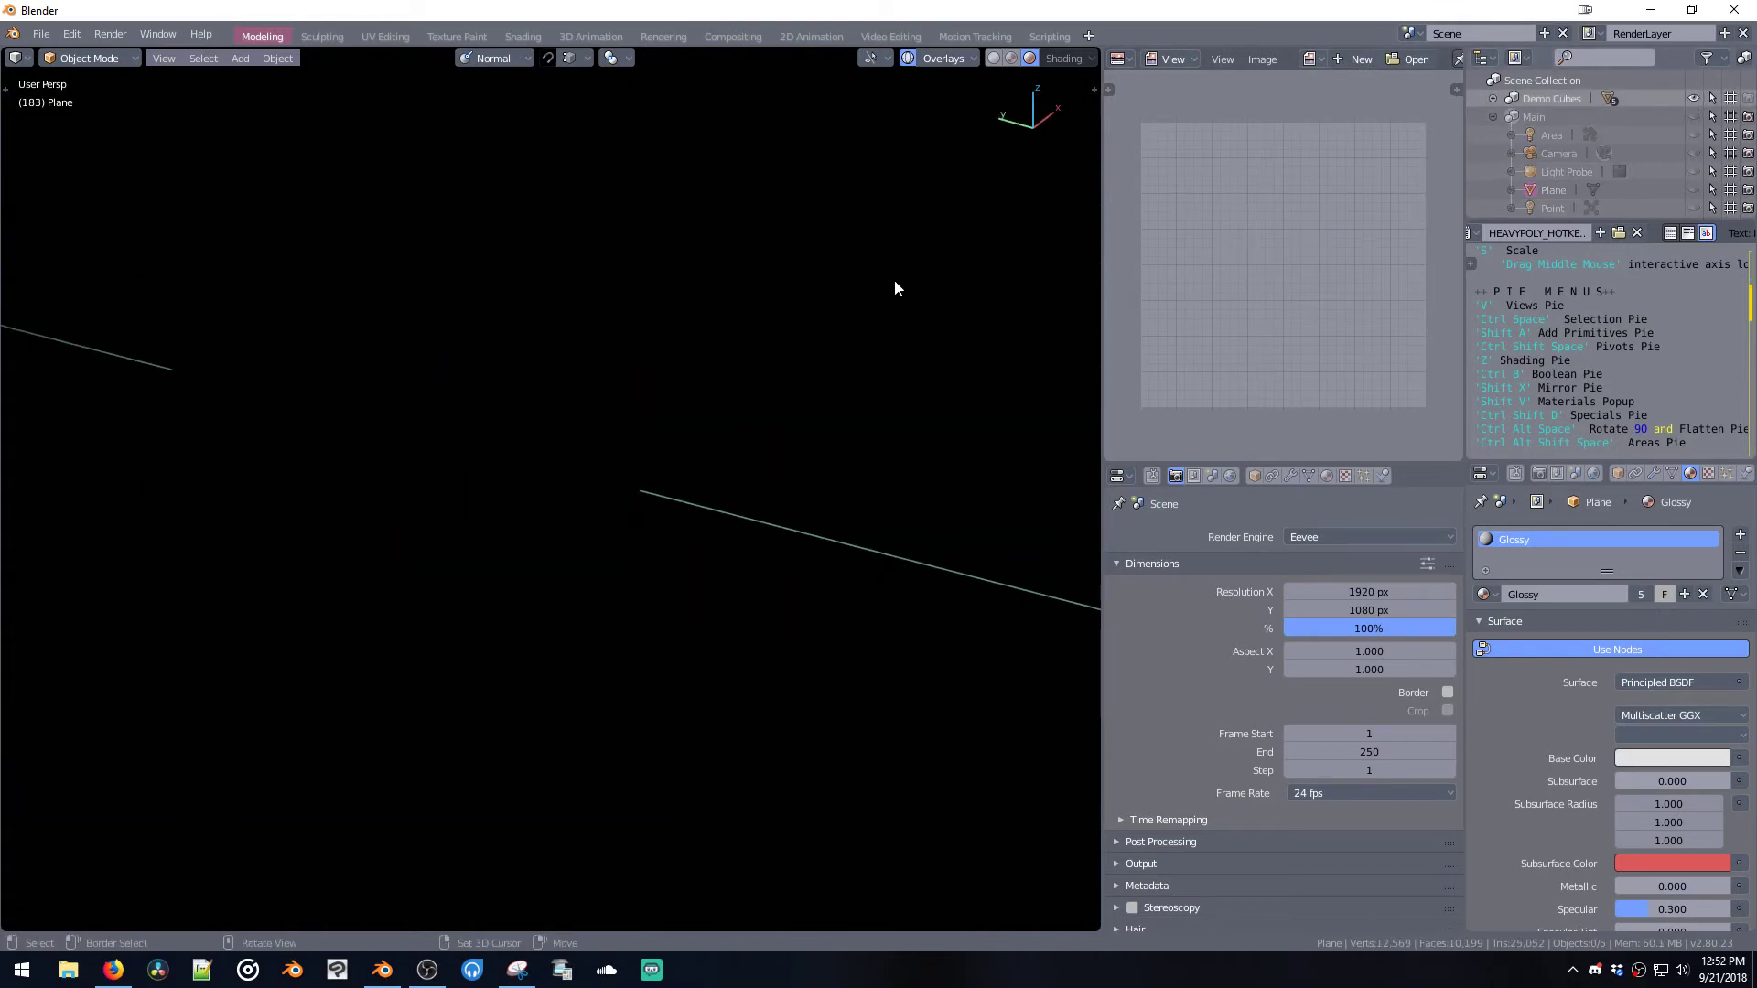
pyautogui.moveTo(666, 353); pyautogui.dragTo(613, 338, button='middle')
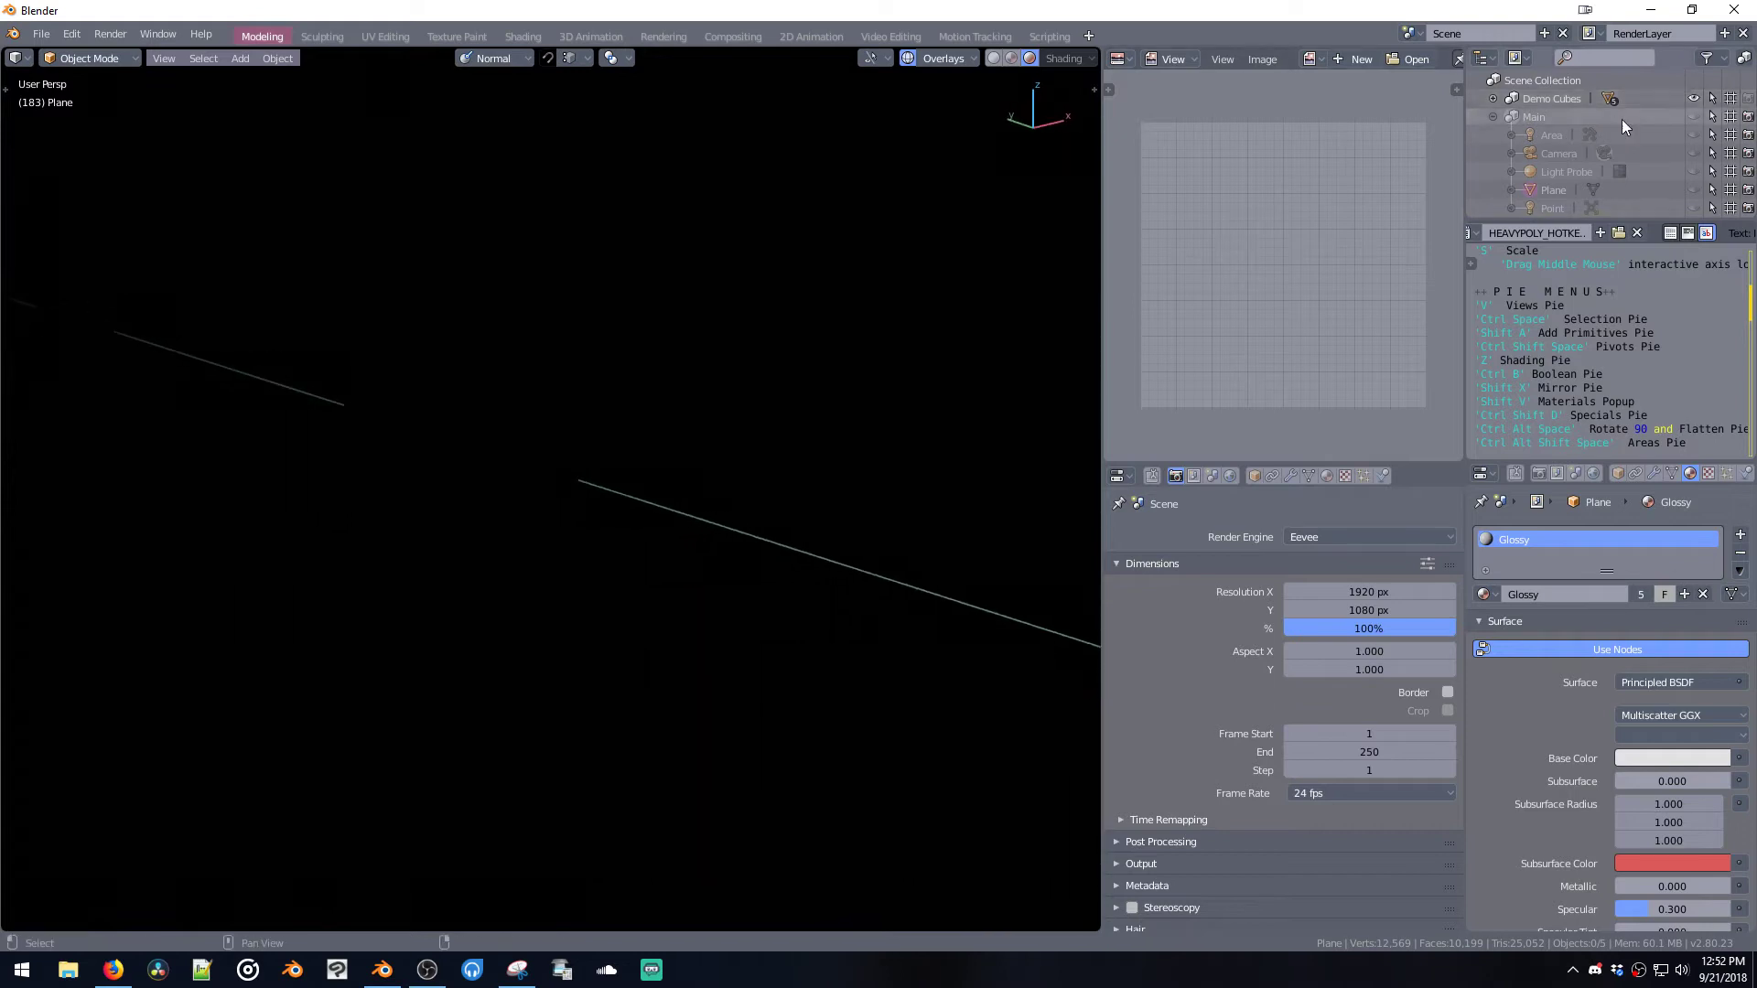
pyautogui.click(1694, 117)
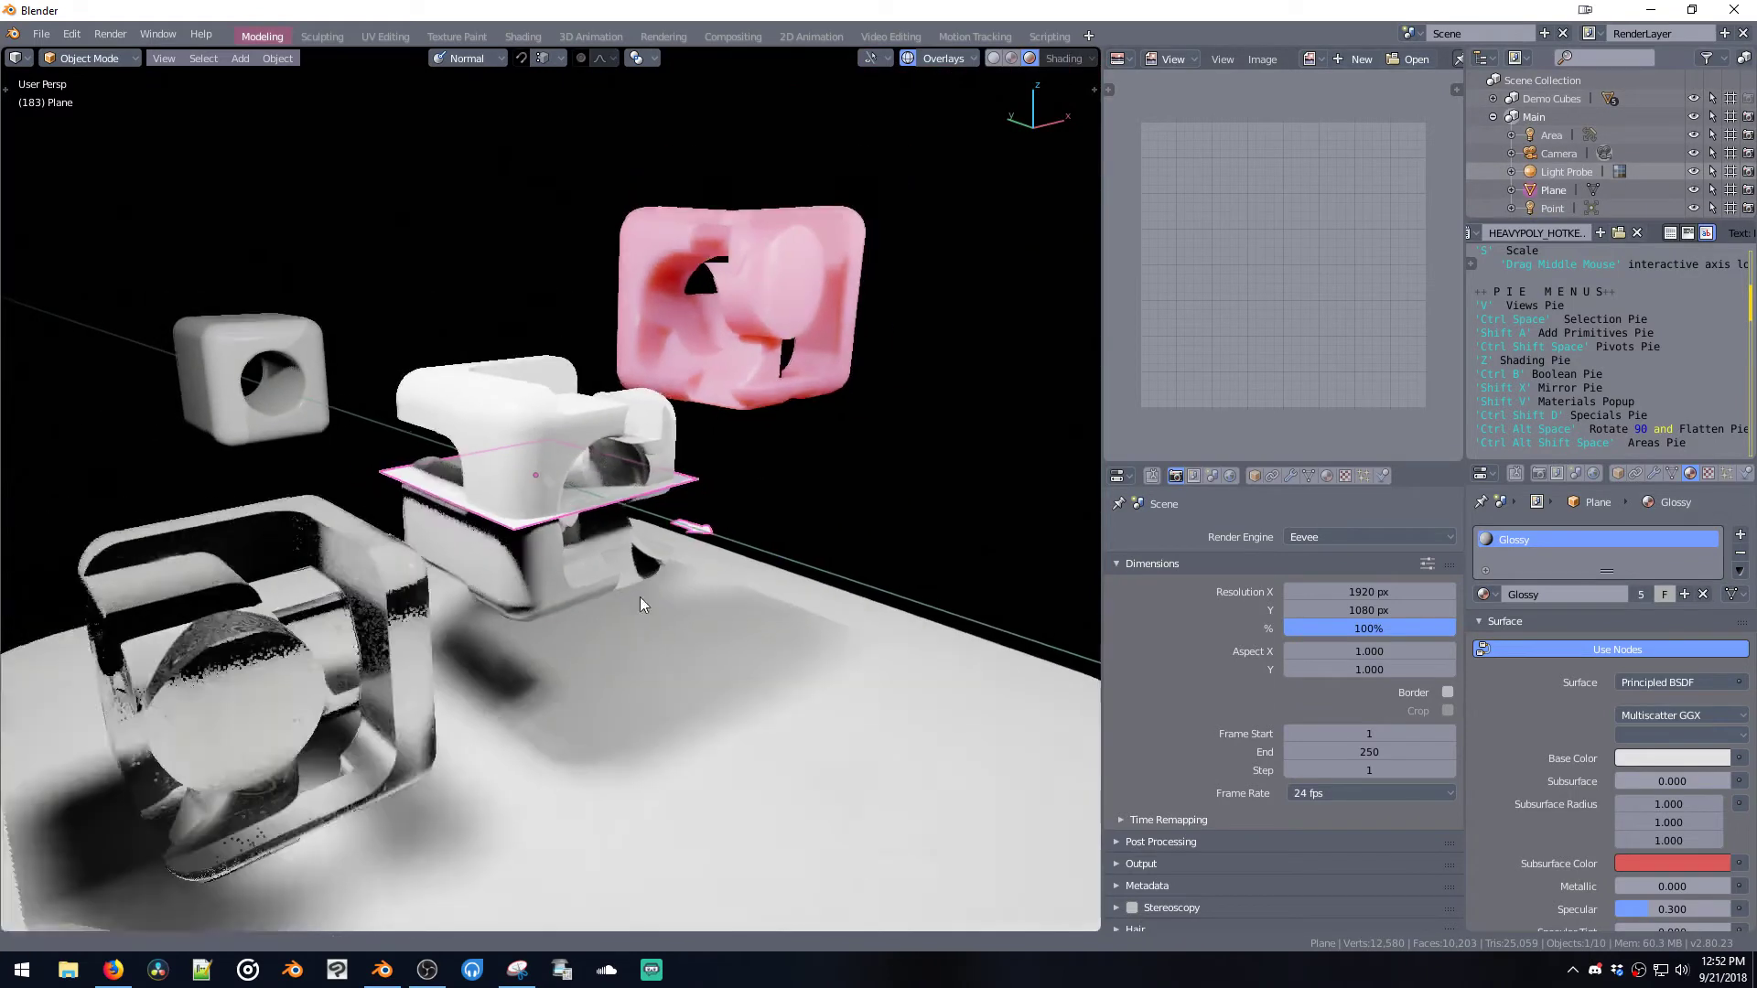
pyautogui.keyDown('ctrl'); pyautogui.moveTo(639, 597); pyautogui.dragTo(609, 468, button='middle'); pyautogui.keyUp('ctrl')
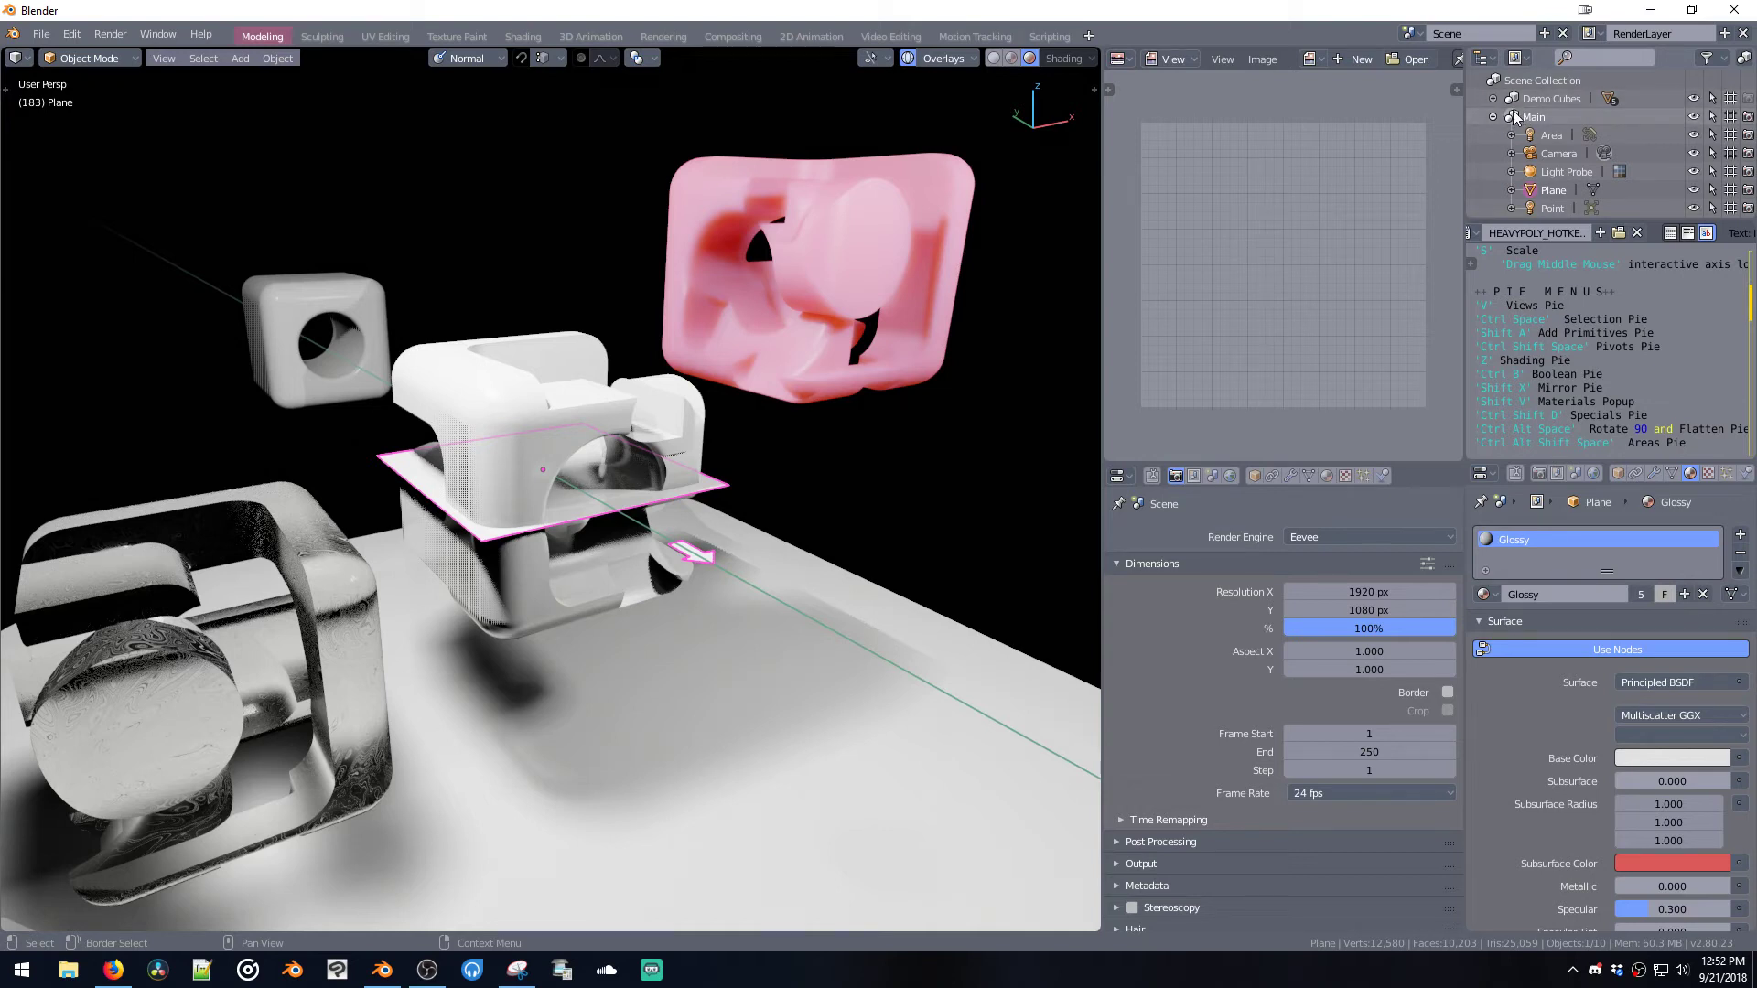
pyautogui.moveTo(723, 449); pyautogui.dragTo(661, 458, button='middle')
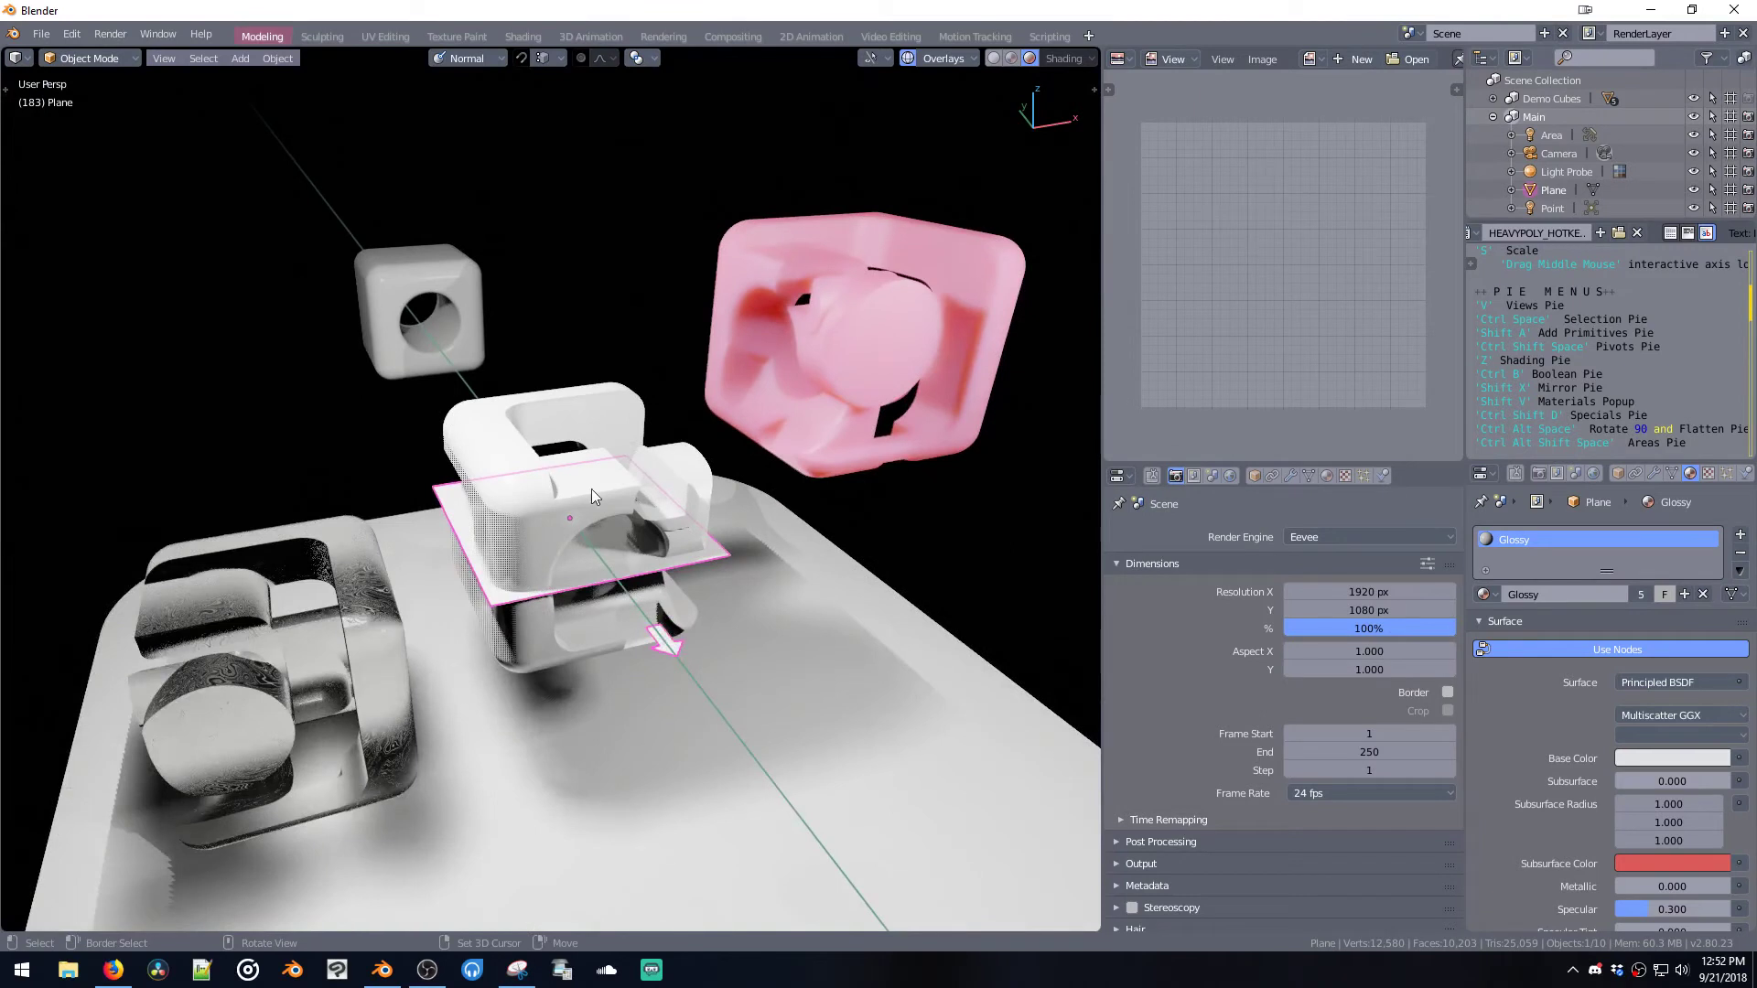
# - Enter Edit Mode on the plane and undo a trial upward extrusion of its selected faces
pyautogui.press('Tab')
pyautogui.press('e')
pyautogui.click(586, 607)
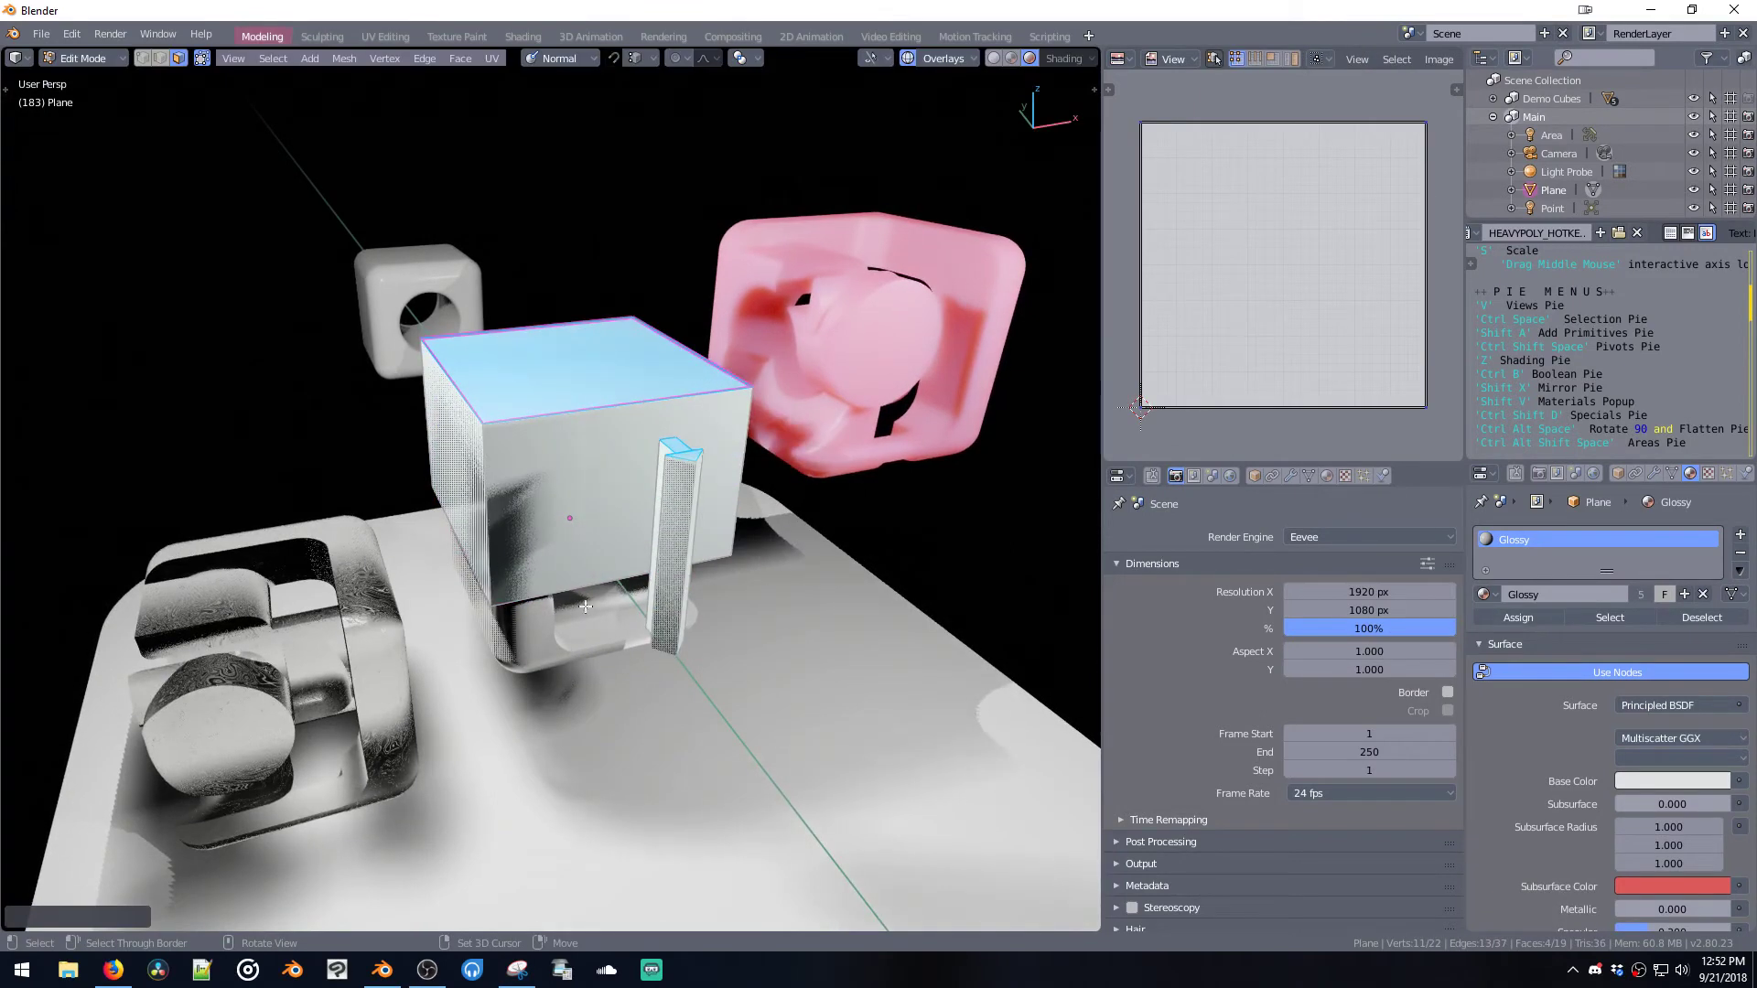
pyautogui.hotkey('ctrl', 'z')
# - Extrude the selected plane and arrow faces upward in five successive segments to form a tall box and post
pyautogui.scroll(-5, 1618, 273)
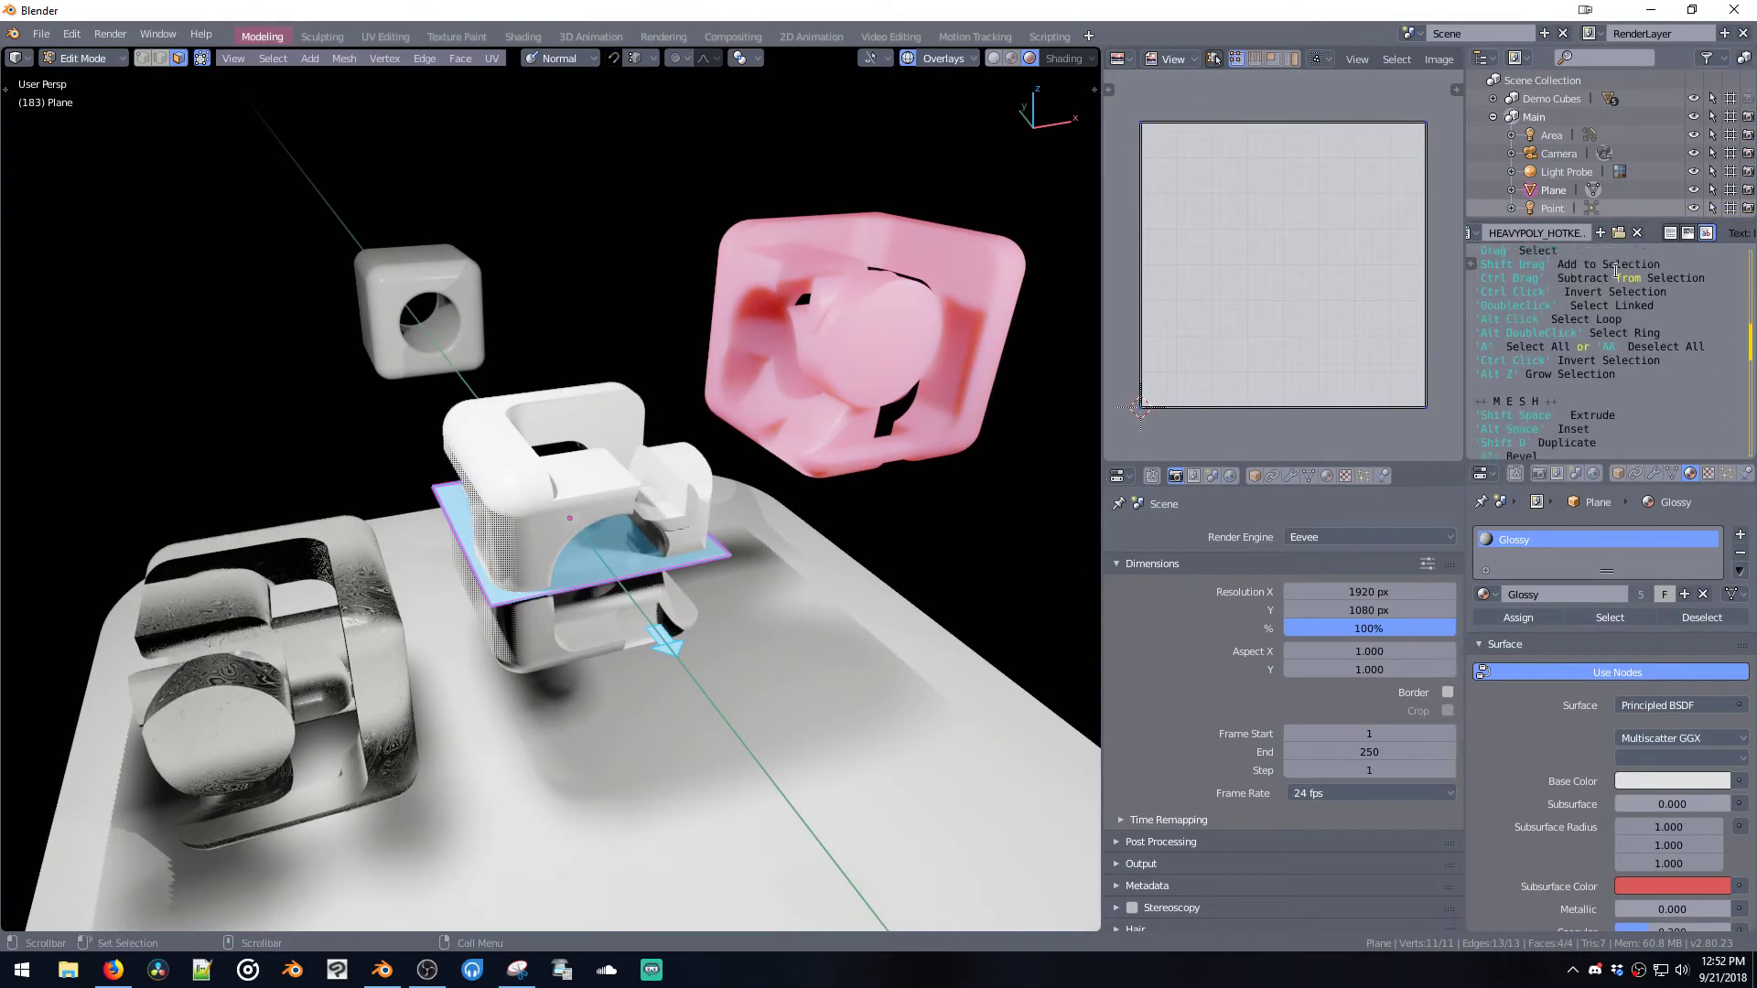
pyautogui.scroll(-2, 1617, 273)
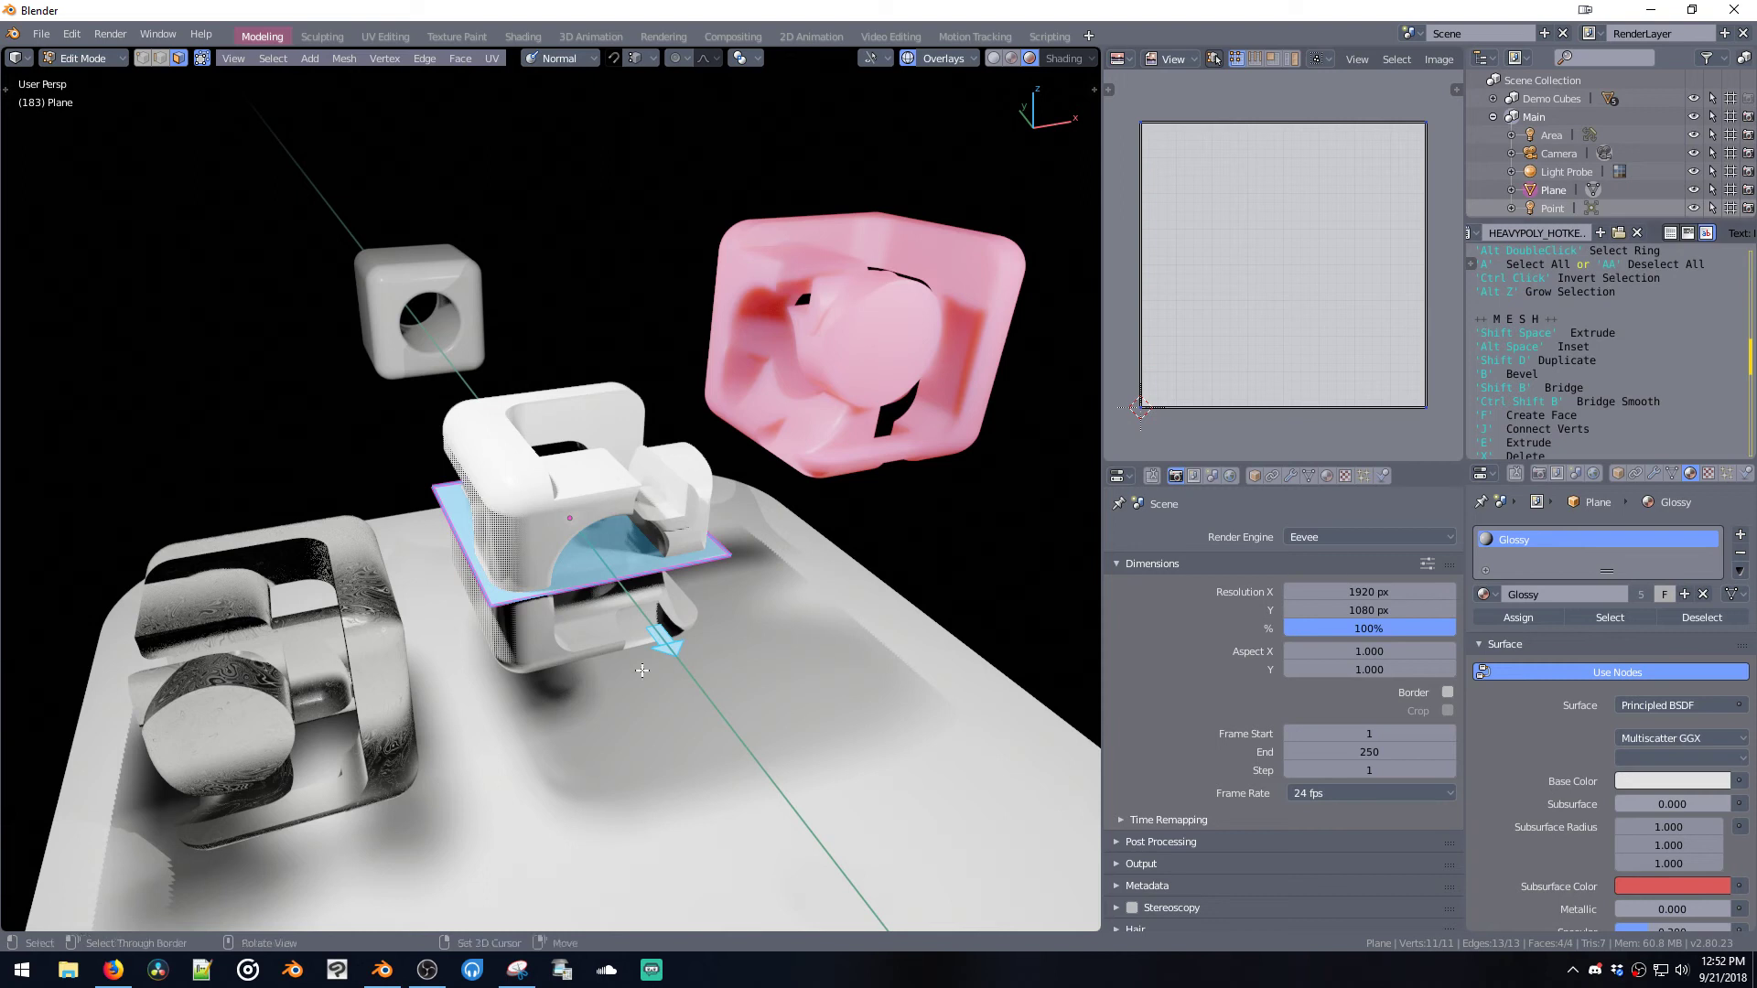
pyautogui.press('e')
pyautogui.click(654, 783)
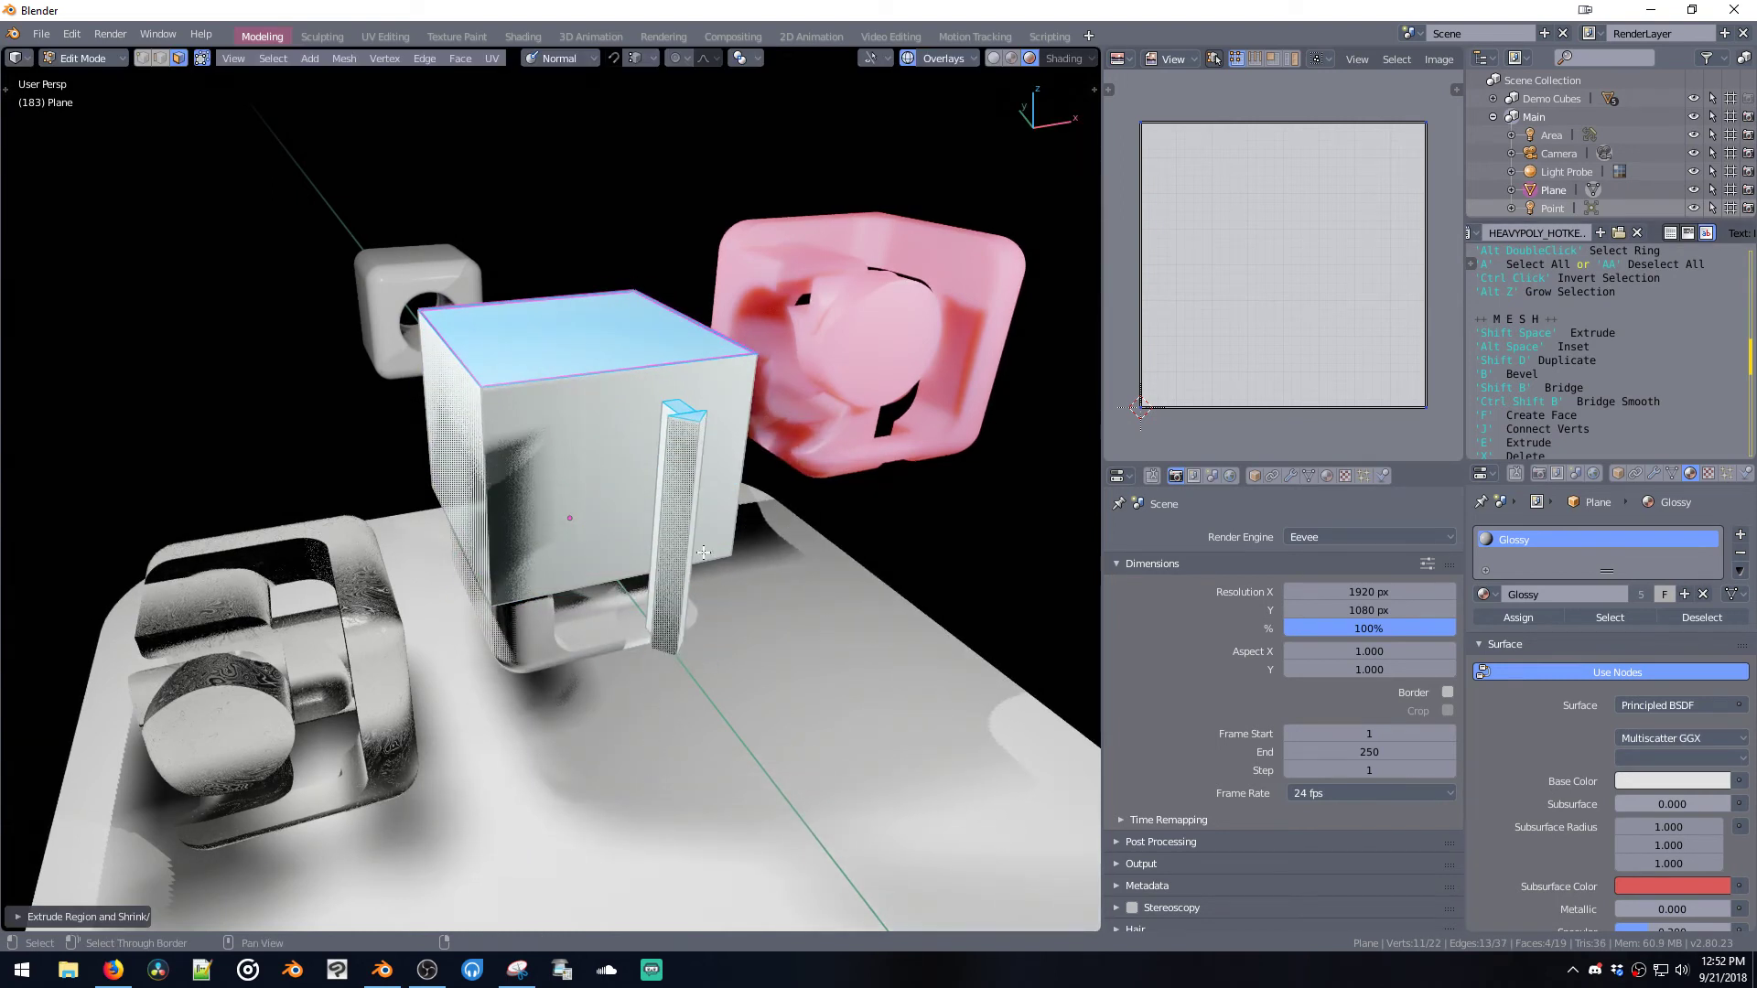
pyautogui.press('e')
pyautogui.click(702, 611)
pyautogui.moveTo(702, 611); pyautogui.dragTo(705, 687, button='middle')
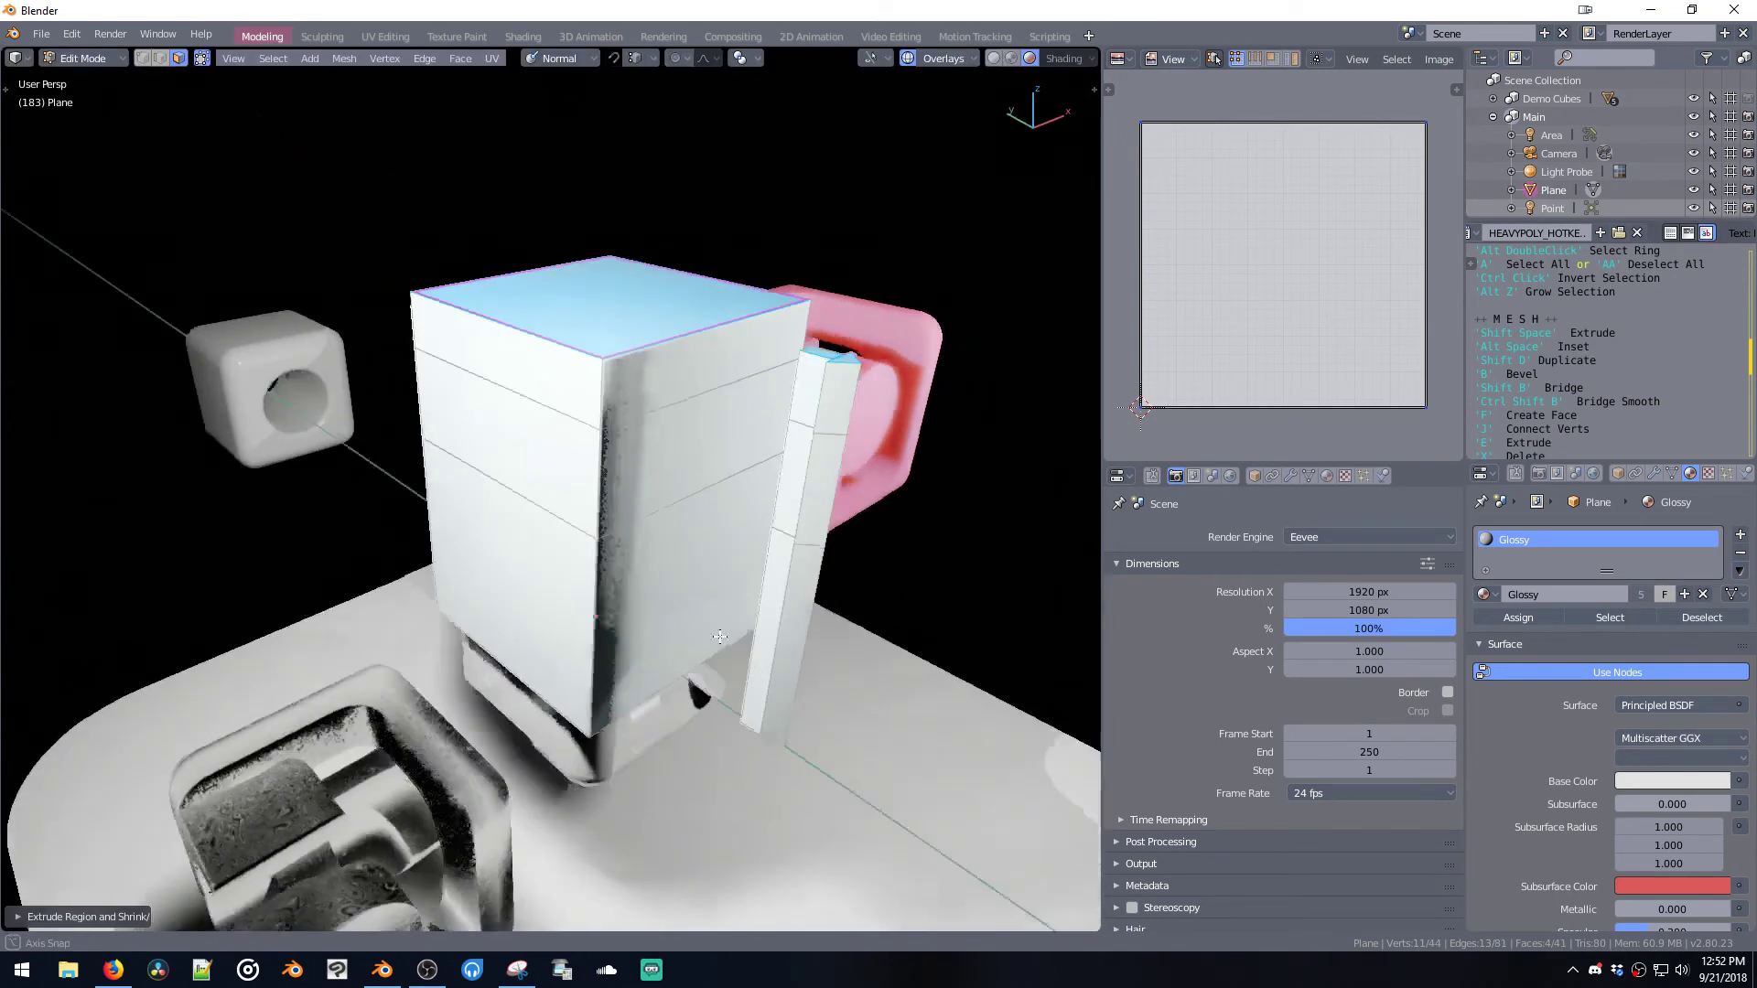
pyautogui.press('e')
pyautogui.click(706, 694)
pyautogui.press('e')
pyautogui.click(685, 429)
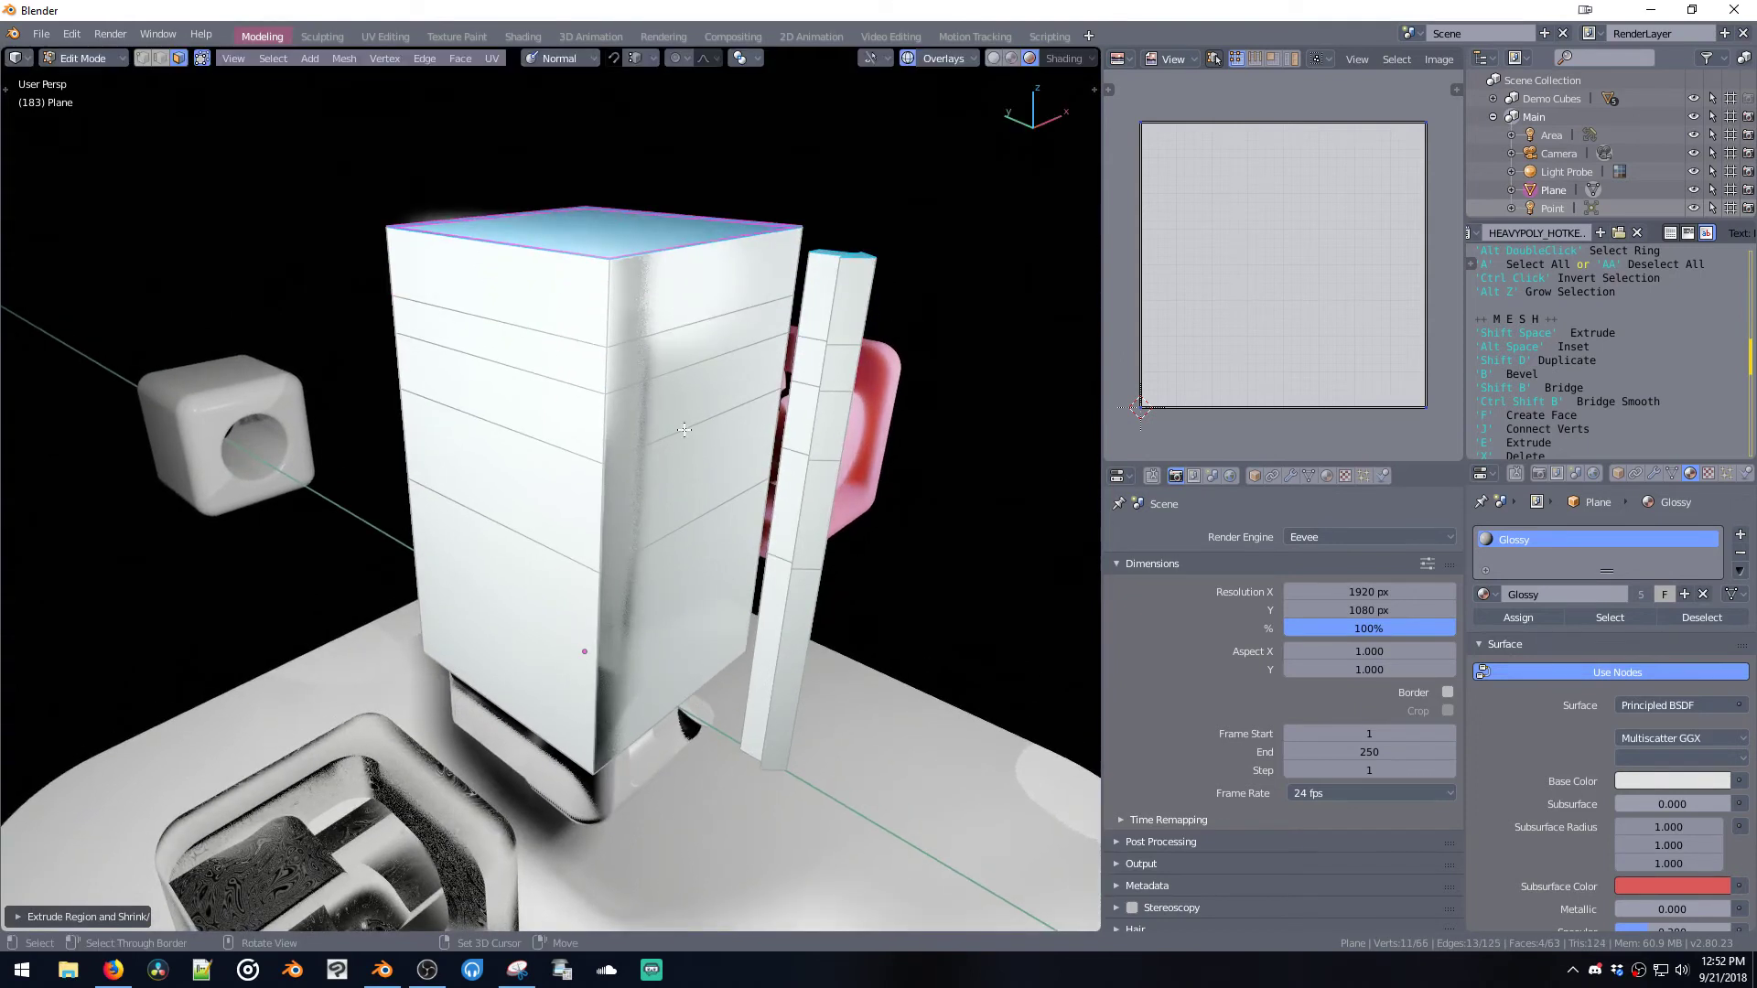
# - Select the face loop around the middle segment of the box and extrude it outward into a flange
pyautogui.keyDown('alt'); pyautogui.click(607, 428); pyautogui.keyUp('alt')
pyautogui.press('e')
pyautogui.click(687, 578)
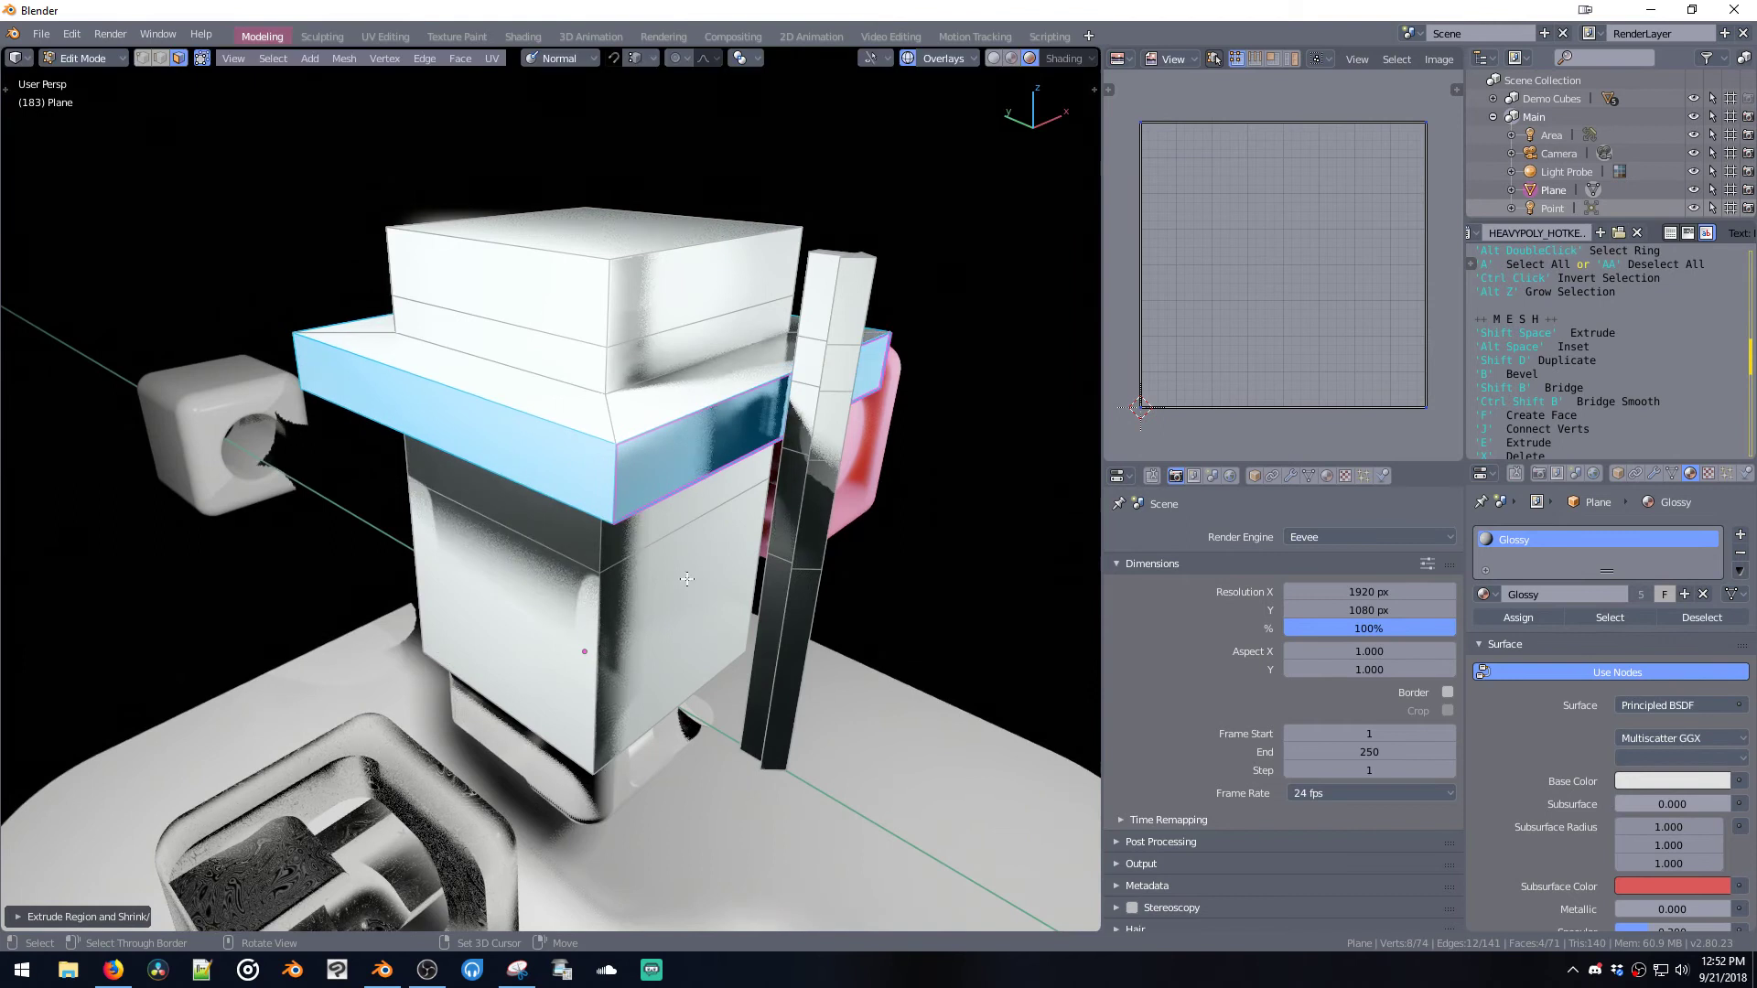
# - Inset and extrude the flange's outer faces twice to form a wide stepped brim
pyautogui.hotkey('alt', 'space')
pyautogui.click(681, 632)
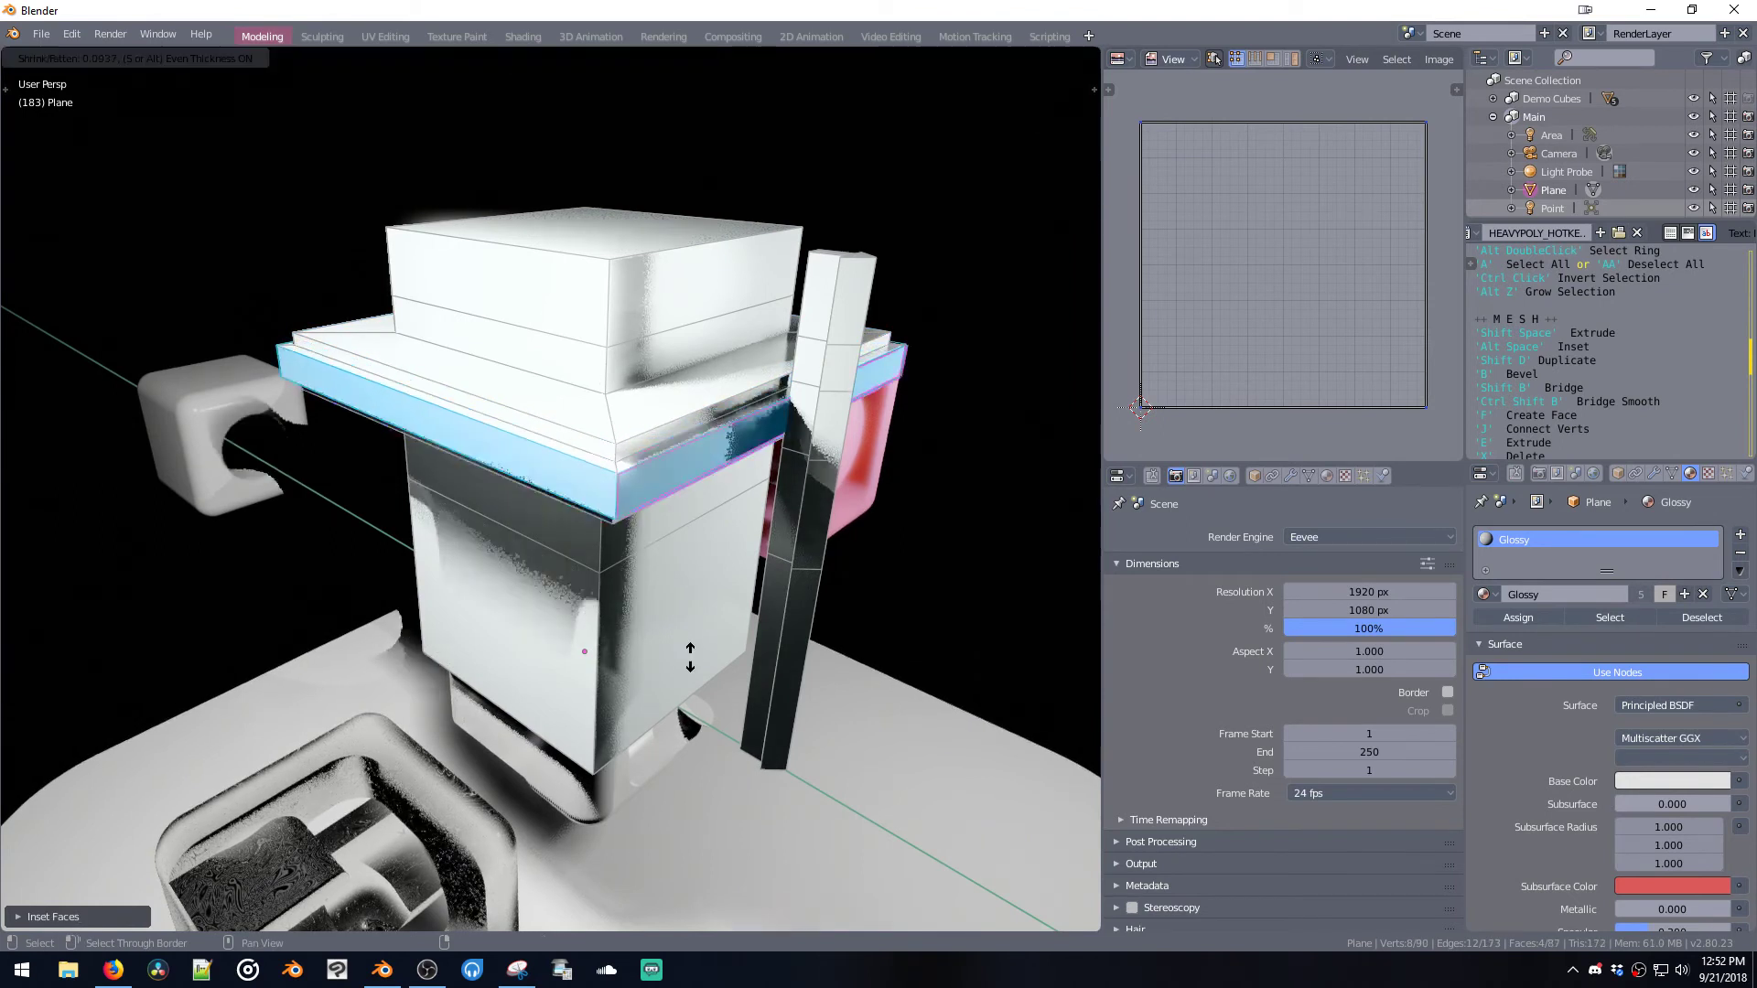
pyautogui.hotkey('alt', 's')
pyautogui.click(692, 679)
pyautogui.press('e')
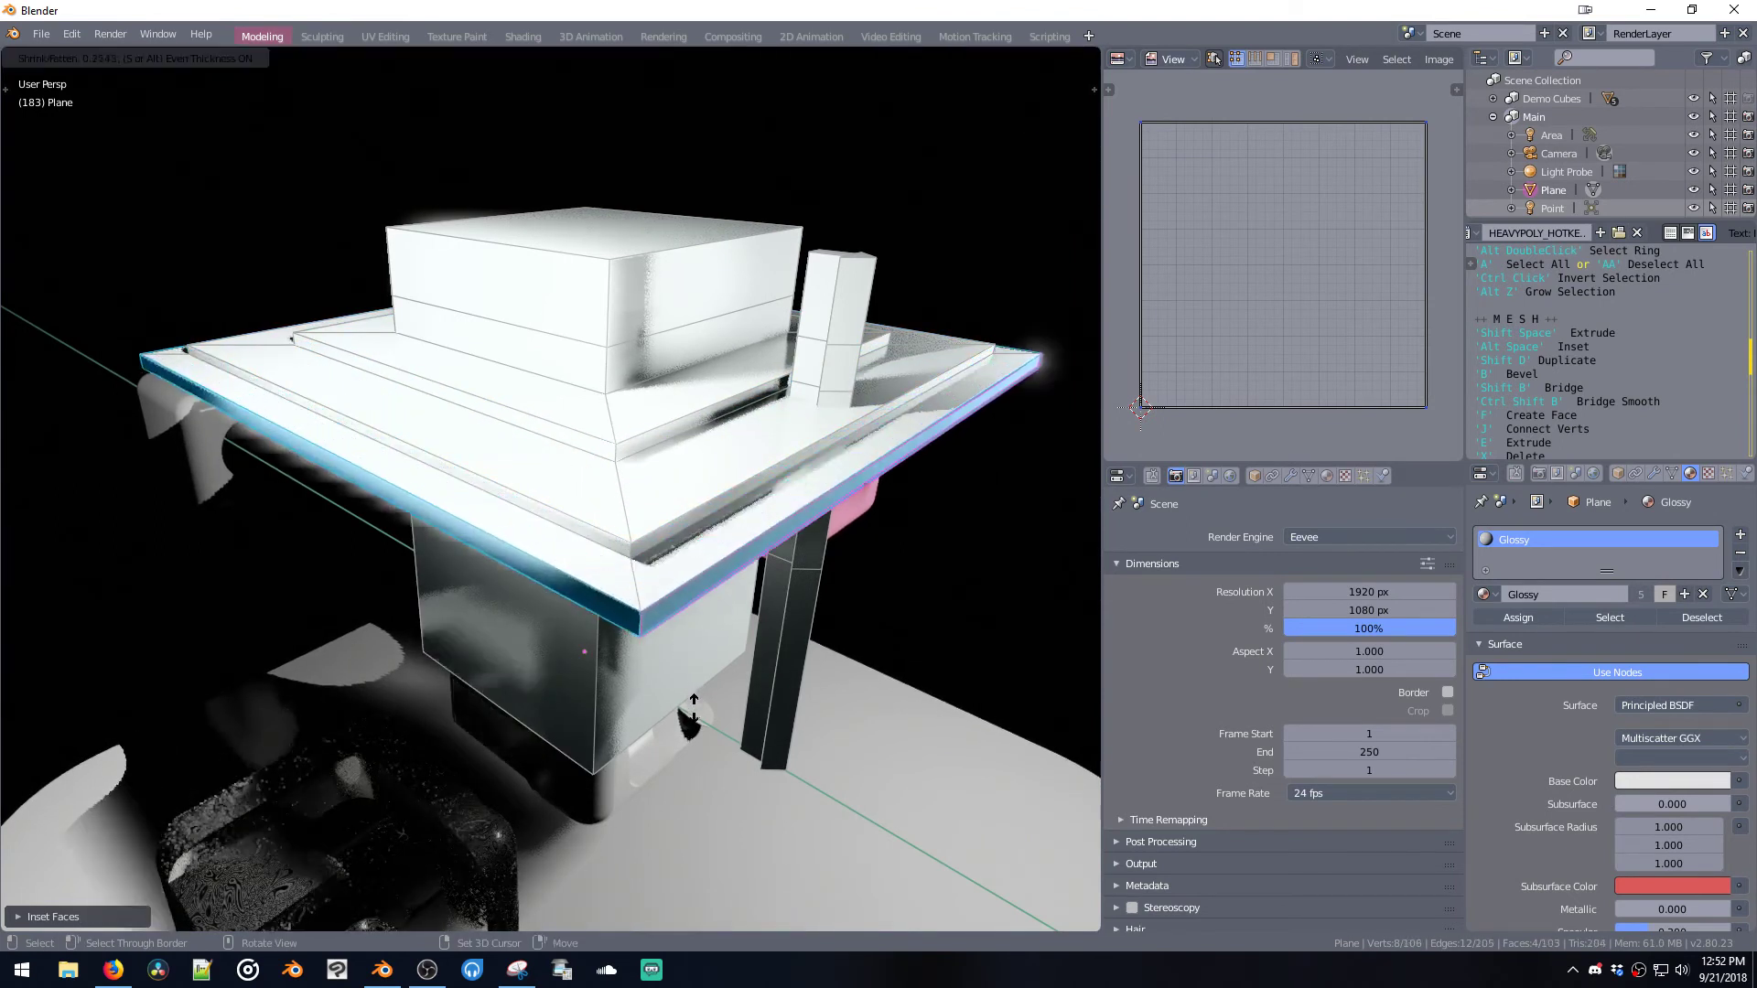
pyautogui.click(692, 687)
# - Select a side face near the top of the arrow post, inset it and extrude it outward into an arm
pyautogui.click(847, 306)
pyautogui.moveTo(892, 407); pyautogui.dragTo(882, 495, button='middle')
pyautogui.hotkey('alt', 'space')
pyautogui.click(800, 488)
pyautogui.hotkey('shift', 'space')
pyautogui.click(804, 537)
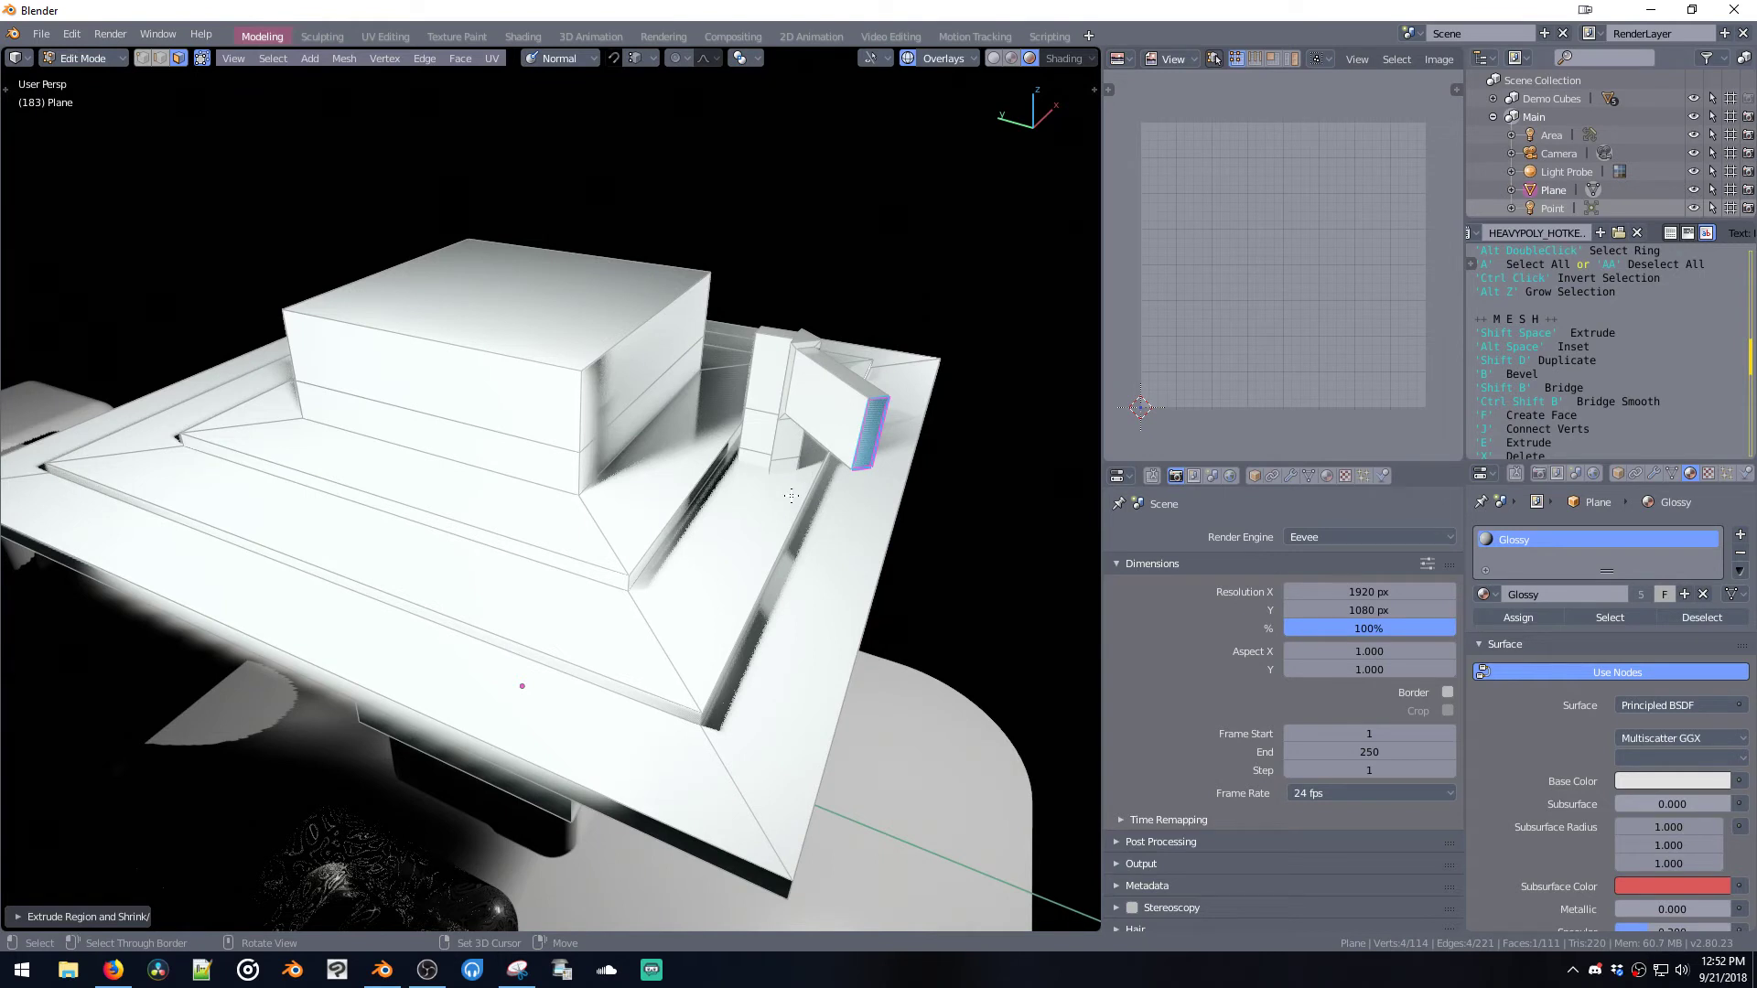
# - Inset the end face of the post's arm and extrude it further outward as a second section
pyautogui.moveTo(790, 497); pyautogui.dragTo(678, 400, button='middle')
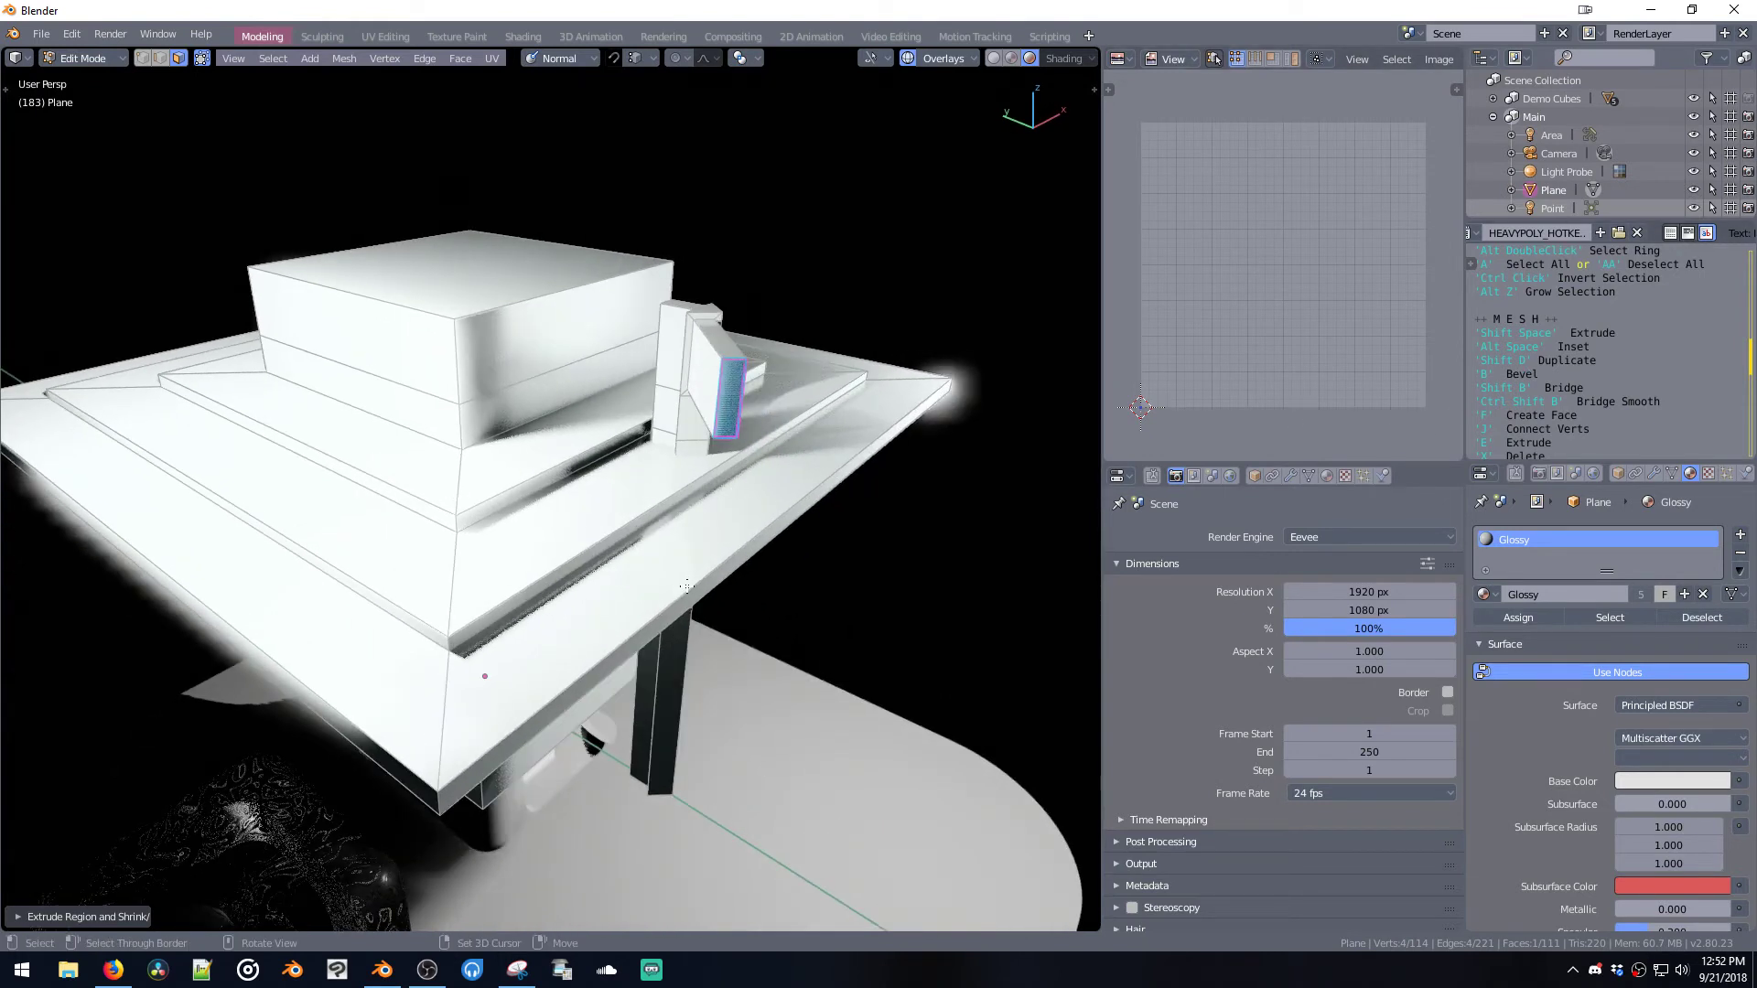
pyautogui.hotkey('alt', 'space')
pyautogui.click(687, 586)
pyautogui.hotkey('shift', 'space')
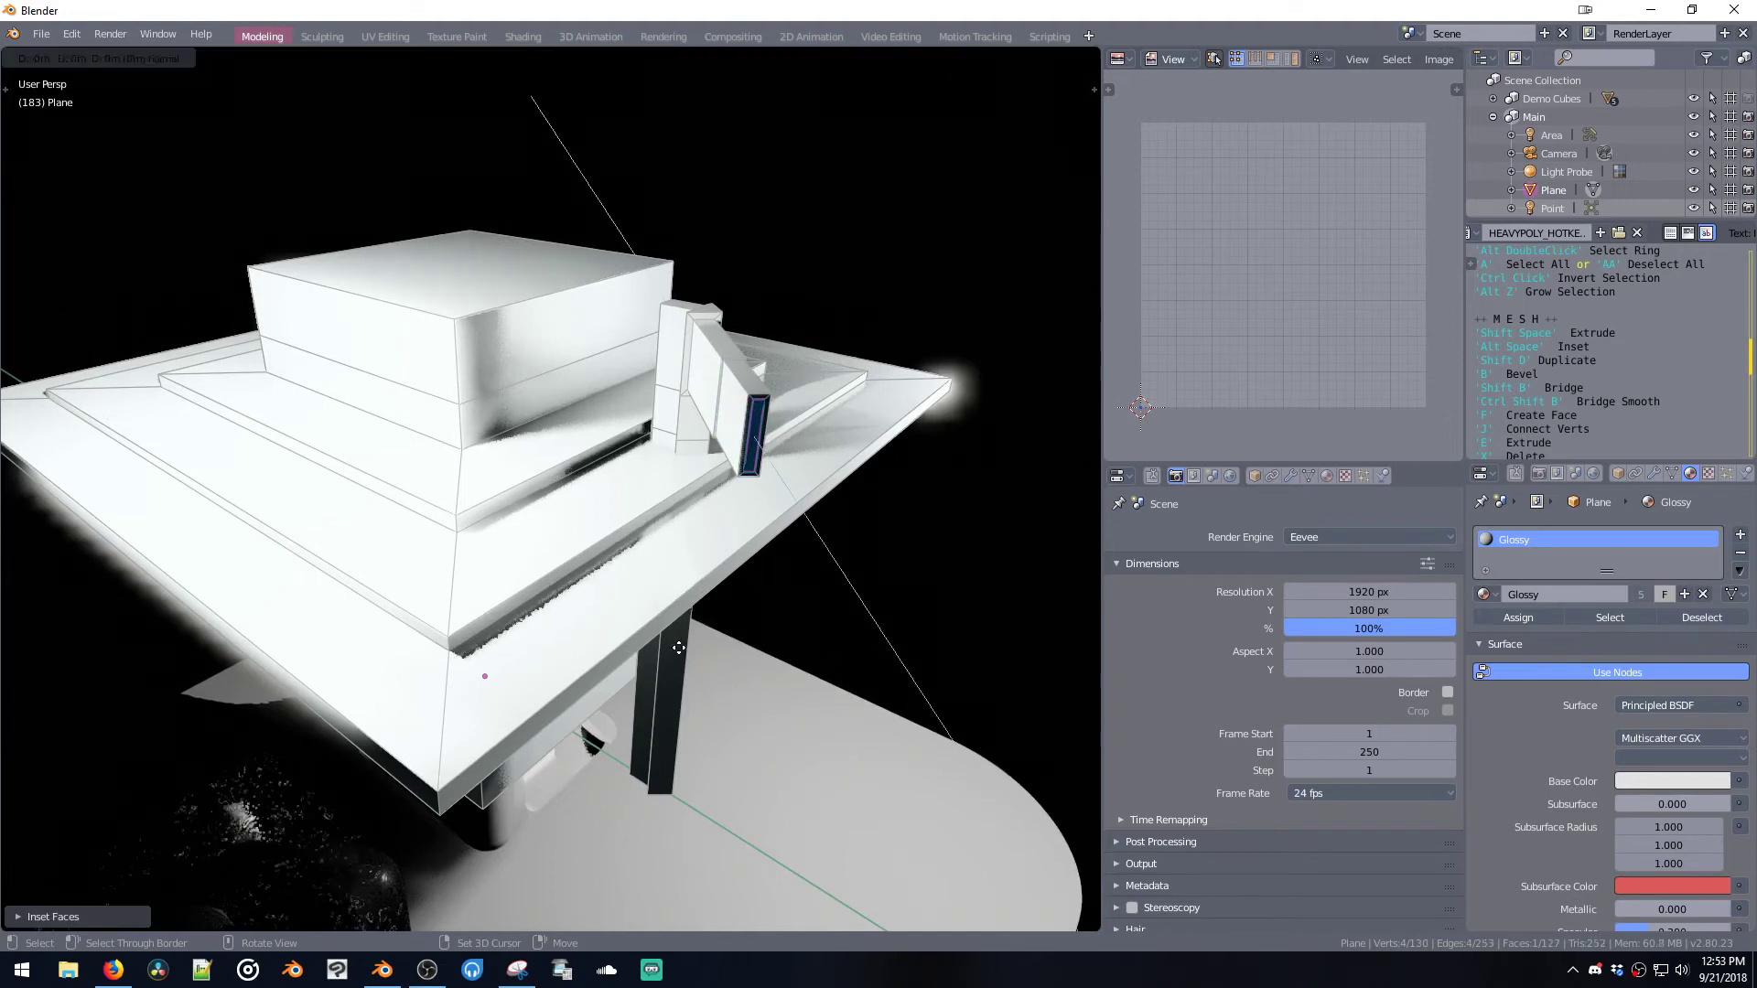
pyautogui.click(577, 582)
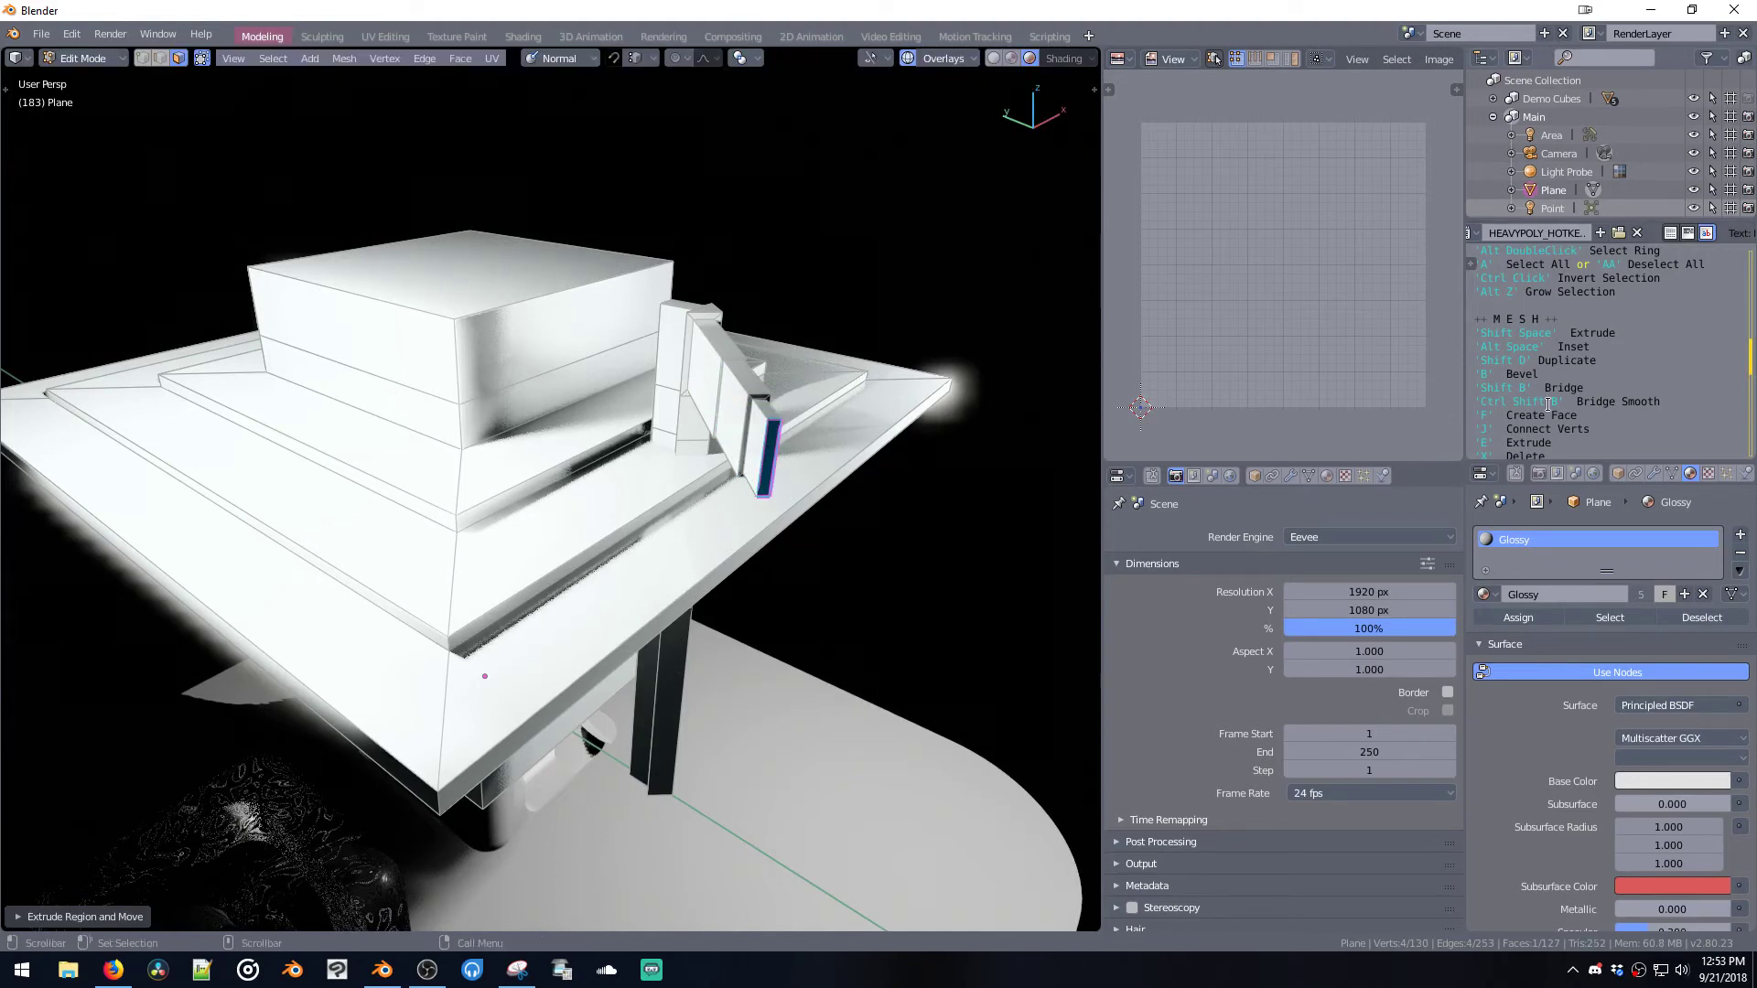
pyautogui.scroll(-1, 1572, 375)
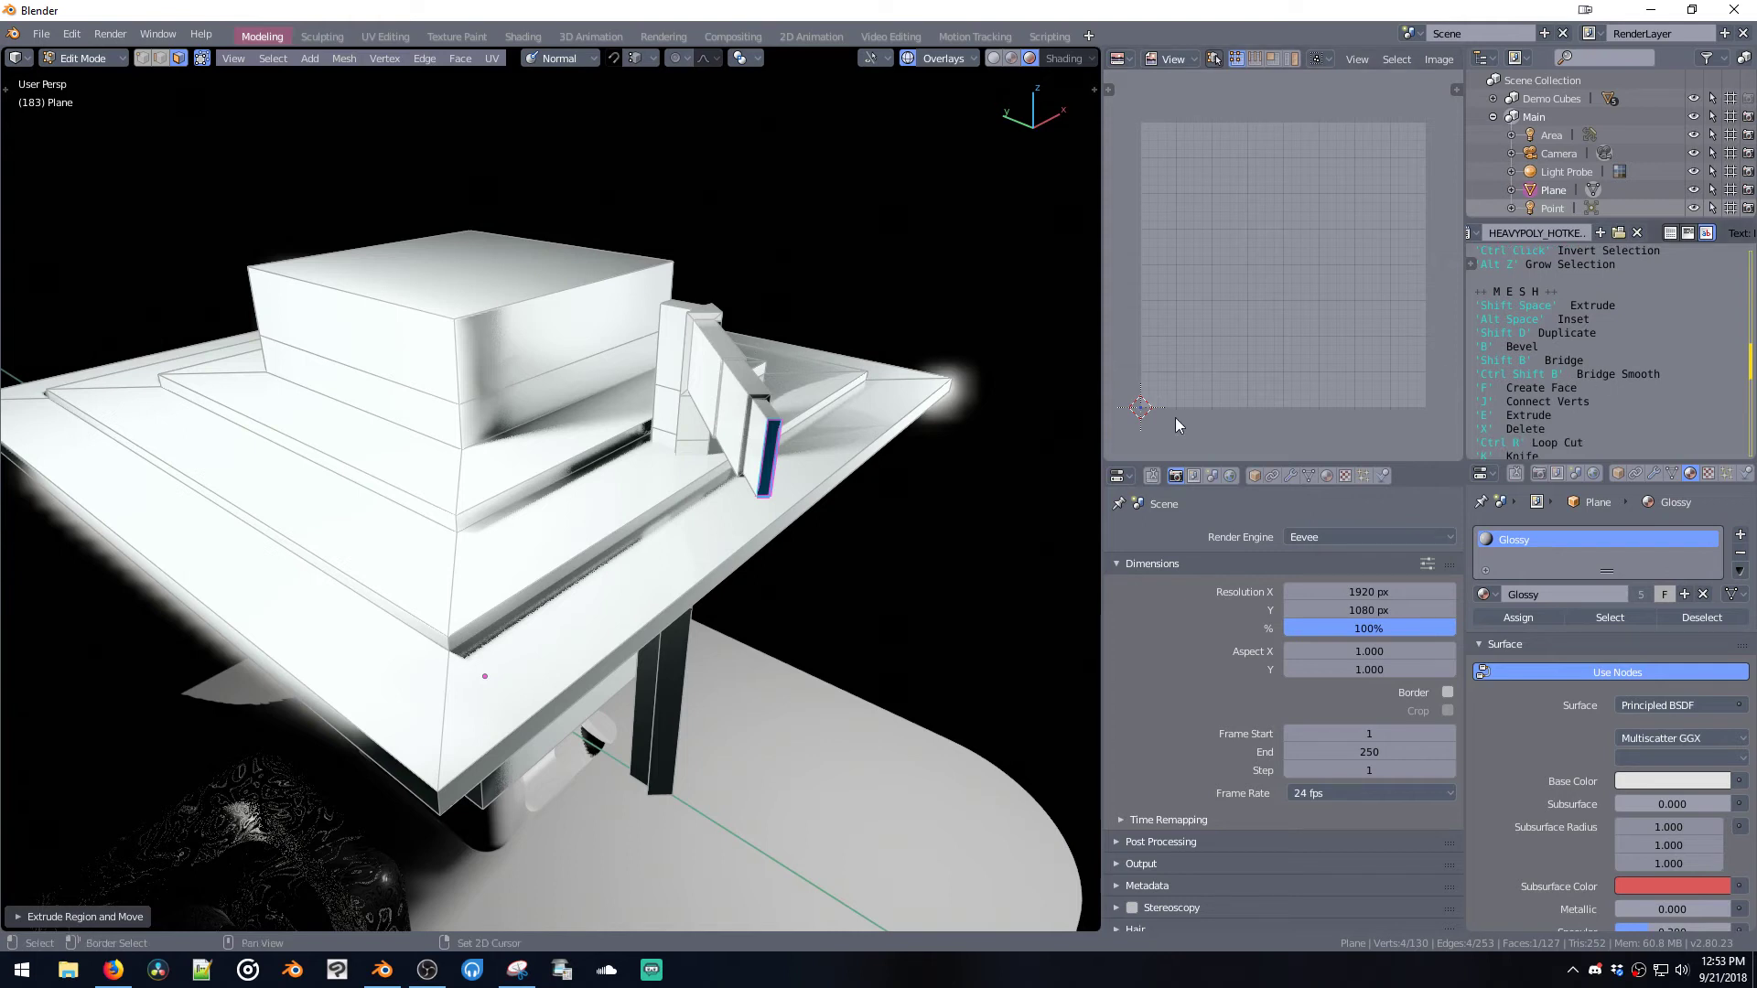
# - Duplicate the brim's narrow outer edge face, place the copy below the brim and scale it down along the X axis
pyautogui.keyDown('shift'); pyautogui.moveTo(769, 552); pyautogui.dragTo(593, 452, button='middle'); pyautogui.keyUp('shift')
pyautogui.hotkey('shift', 'd')
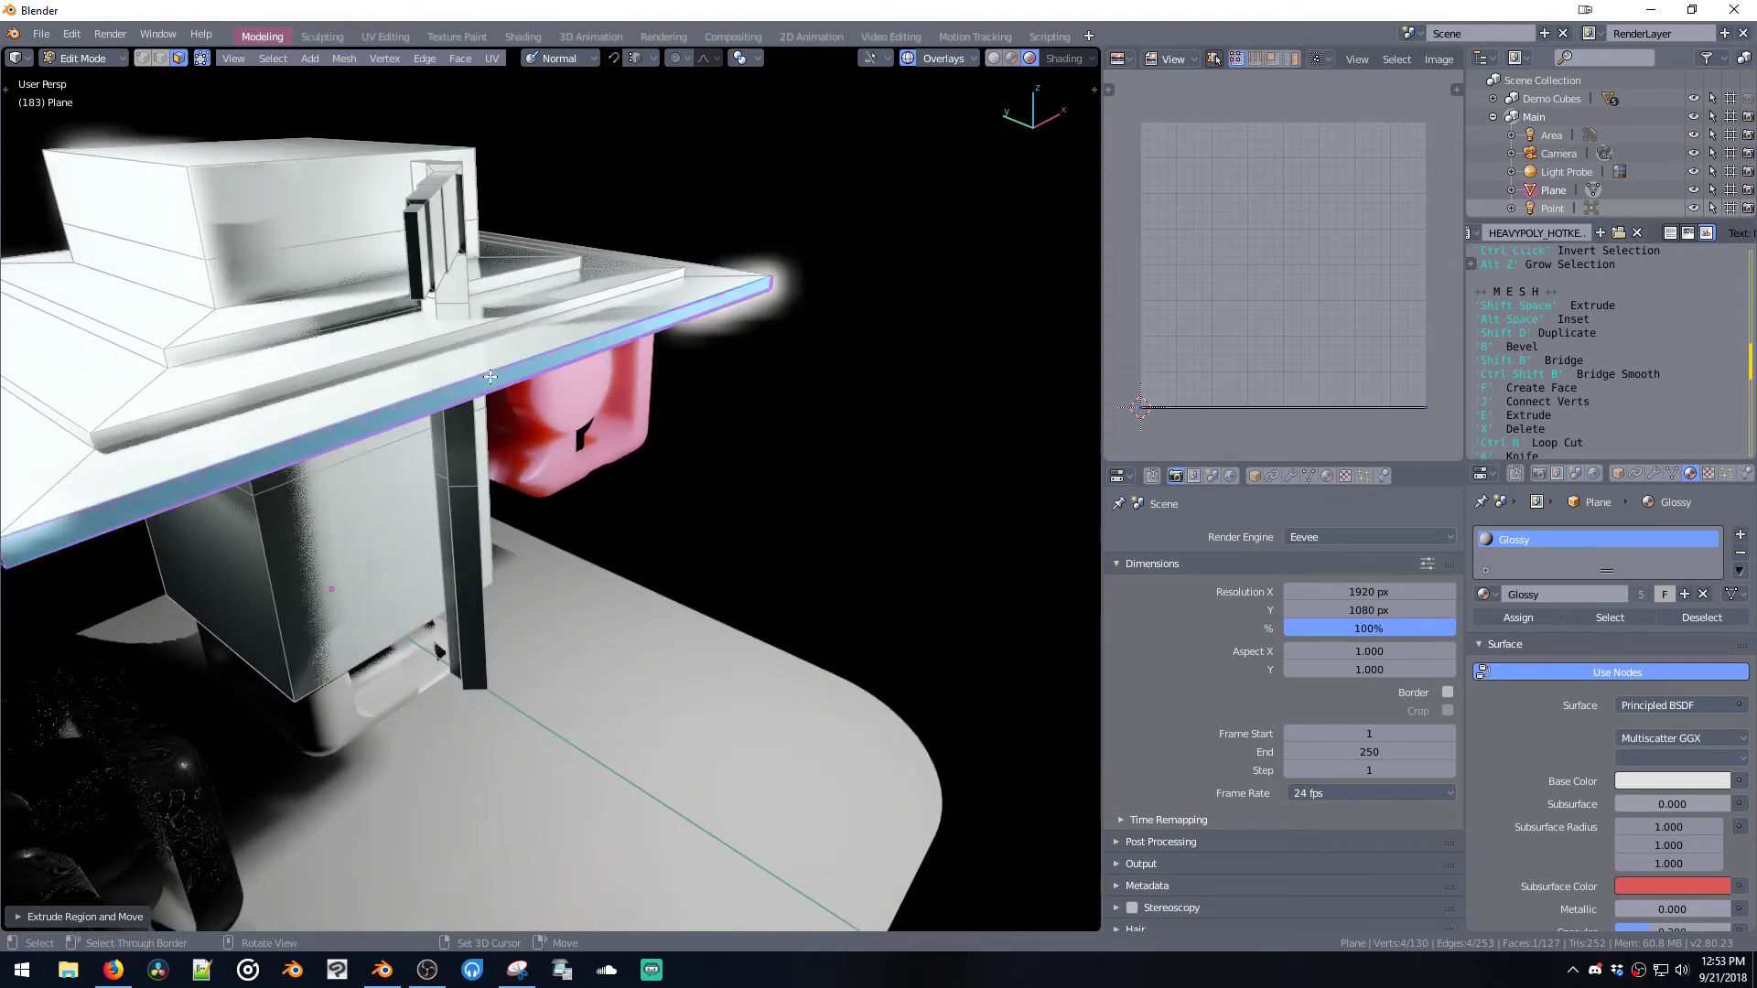
pyautogui.moveTo(903, 541); pyautogui.dragTo(853, 531, button='middle')
pyautogui.press('s')
pyautogui.press('x')
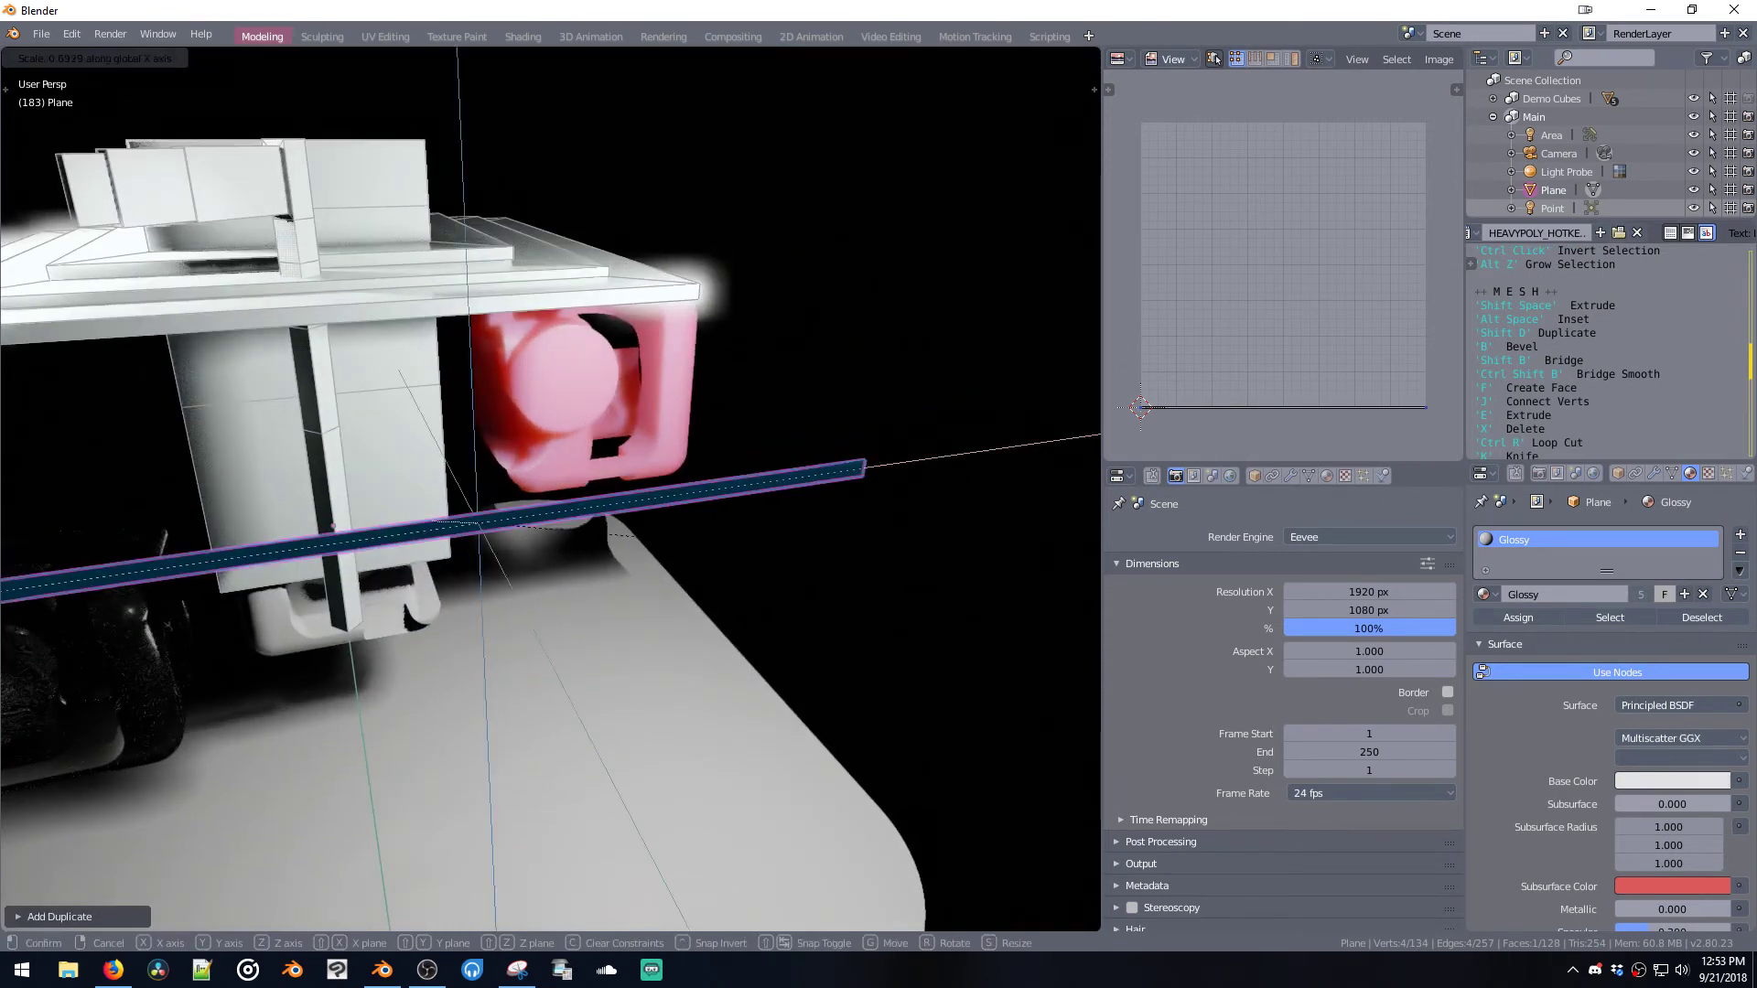
pyautogui.click(540, 585)
# - Move and rescale the duplicated face beside the brim, then extrude it into a small flat slab
pyautogui.press('g')
pyautogui.click(634, 452)
pyautogui.press('s')
pyautogui.moveTo(677, 486); pyautogui.dragTo(726, 513, button='middle')
pyautogui.click(616, 479)
pyautogui.hotkey('shift', 'space')
pyautogui.click(951, 604)
# - Select all connected faces of the small slab and place a duplicate below and away from it
pyautogui.keyDown('shift'); pyautogui.moveTo(951, 604); pyautogui.dragTo(589, 475, button='middle'); pyautogui.keyUp('shift')
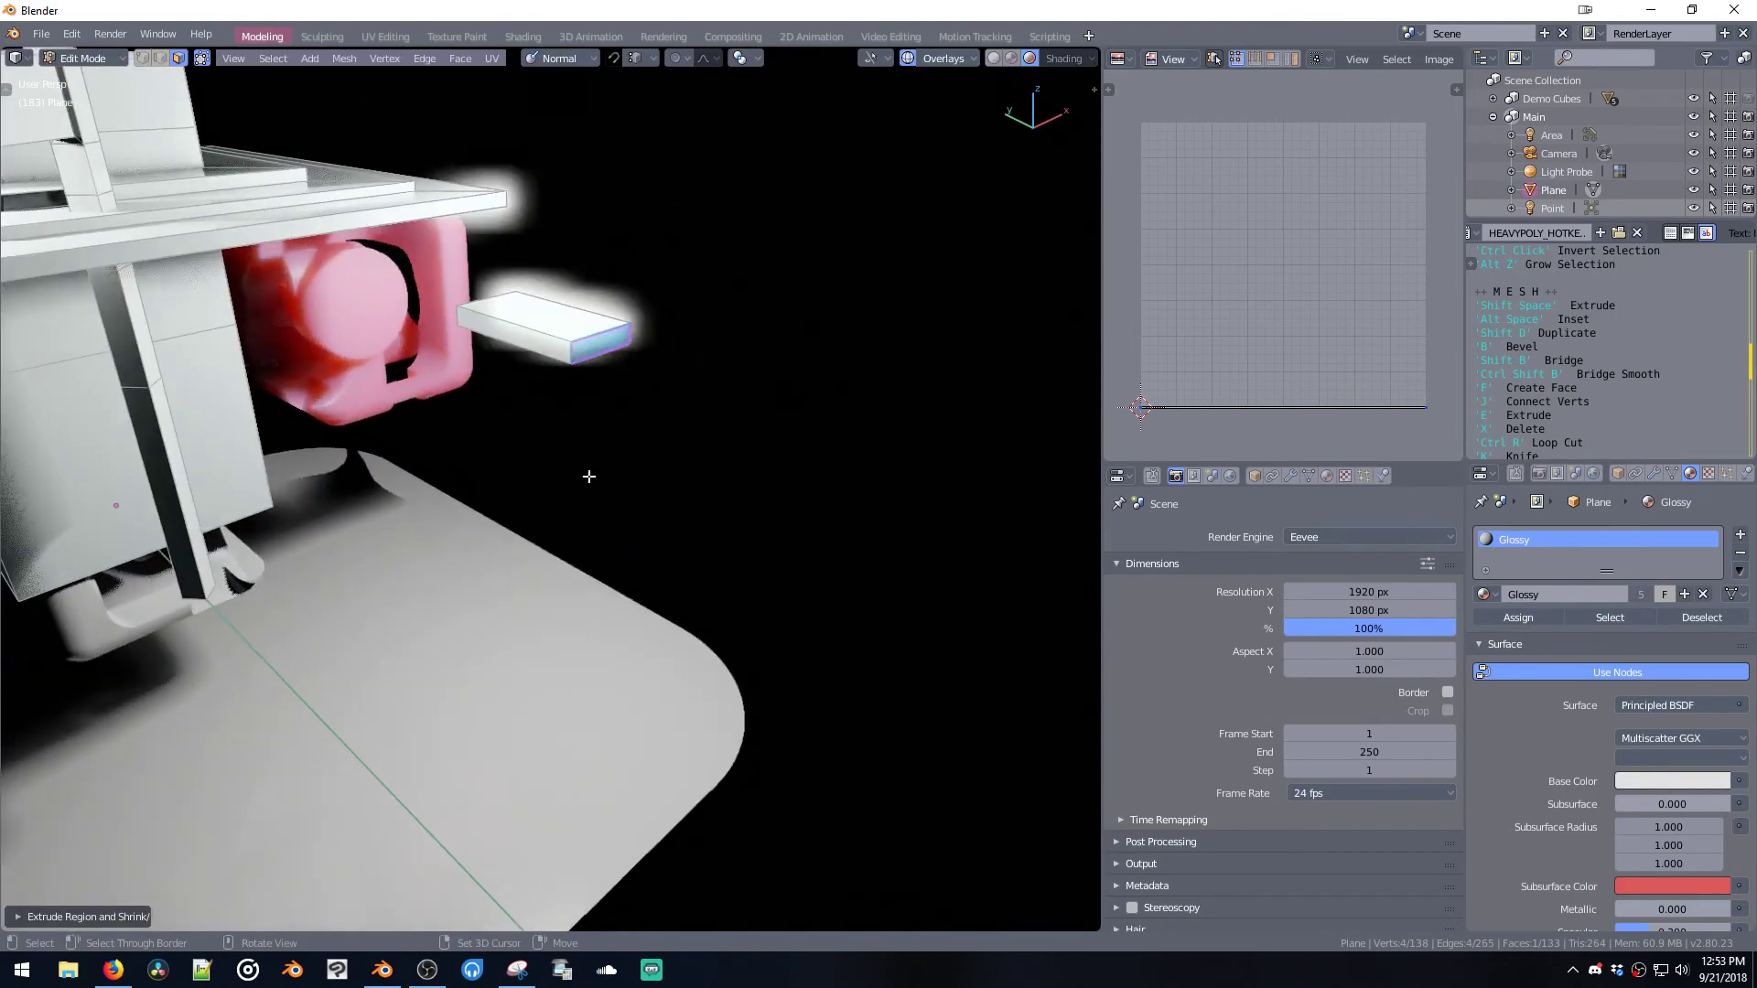
pyautogui.doubleClick(575, 331)
pyautogui.hotkey('shift', 'd')
pyautogui.click(891, 570)
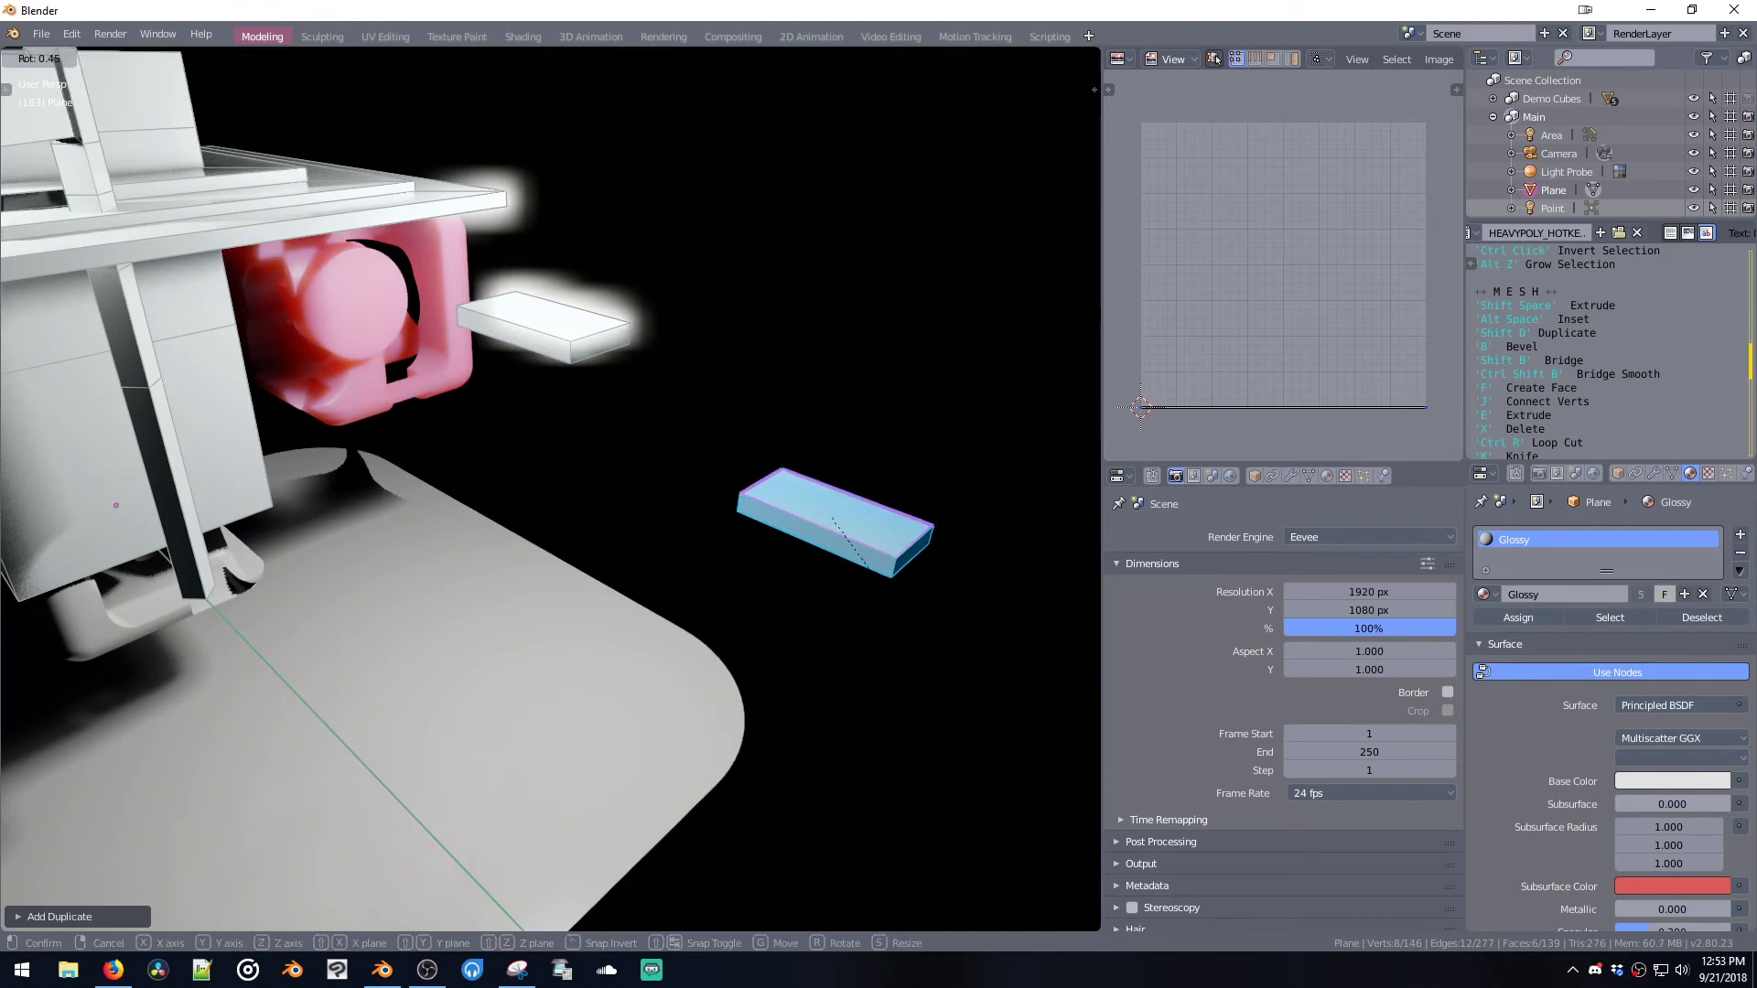
# - Rotate the duplicated slab freely with trackball rotation so it tilts downward, and reposition it
pyautogui.press('r')
pyautogui.press('r')
pyautogui.click(849, 648)
pyautogui.press('g')
pyautogui.click(858, 723)
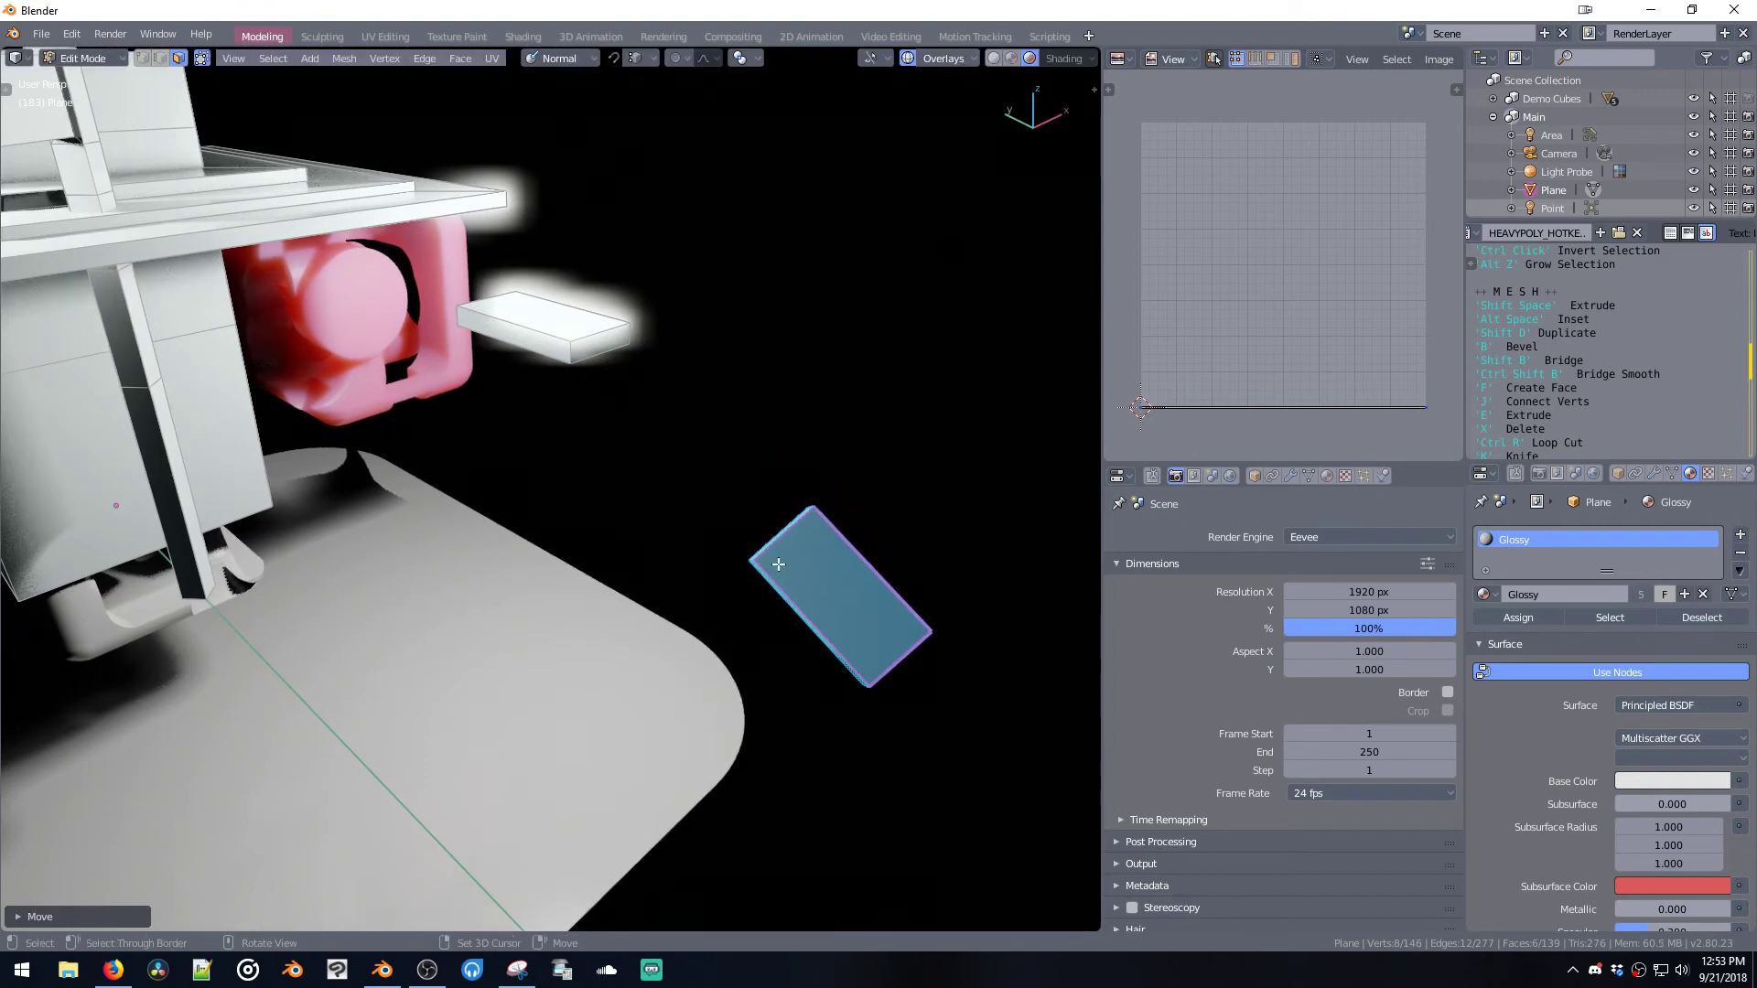
# - Select the facing end faces of the two slabs and connect them with a smooth bridge
pyautogui.moveTo(777, 561); pyautogui.dragTo(796, 508, button='middle')
pyautogui.click(938, 537)
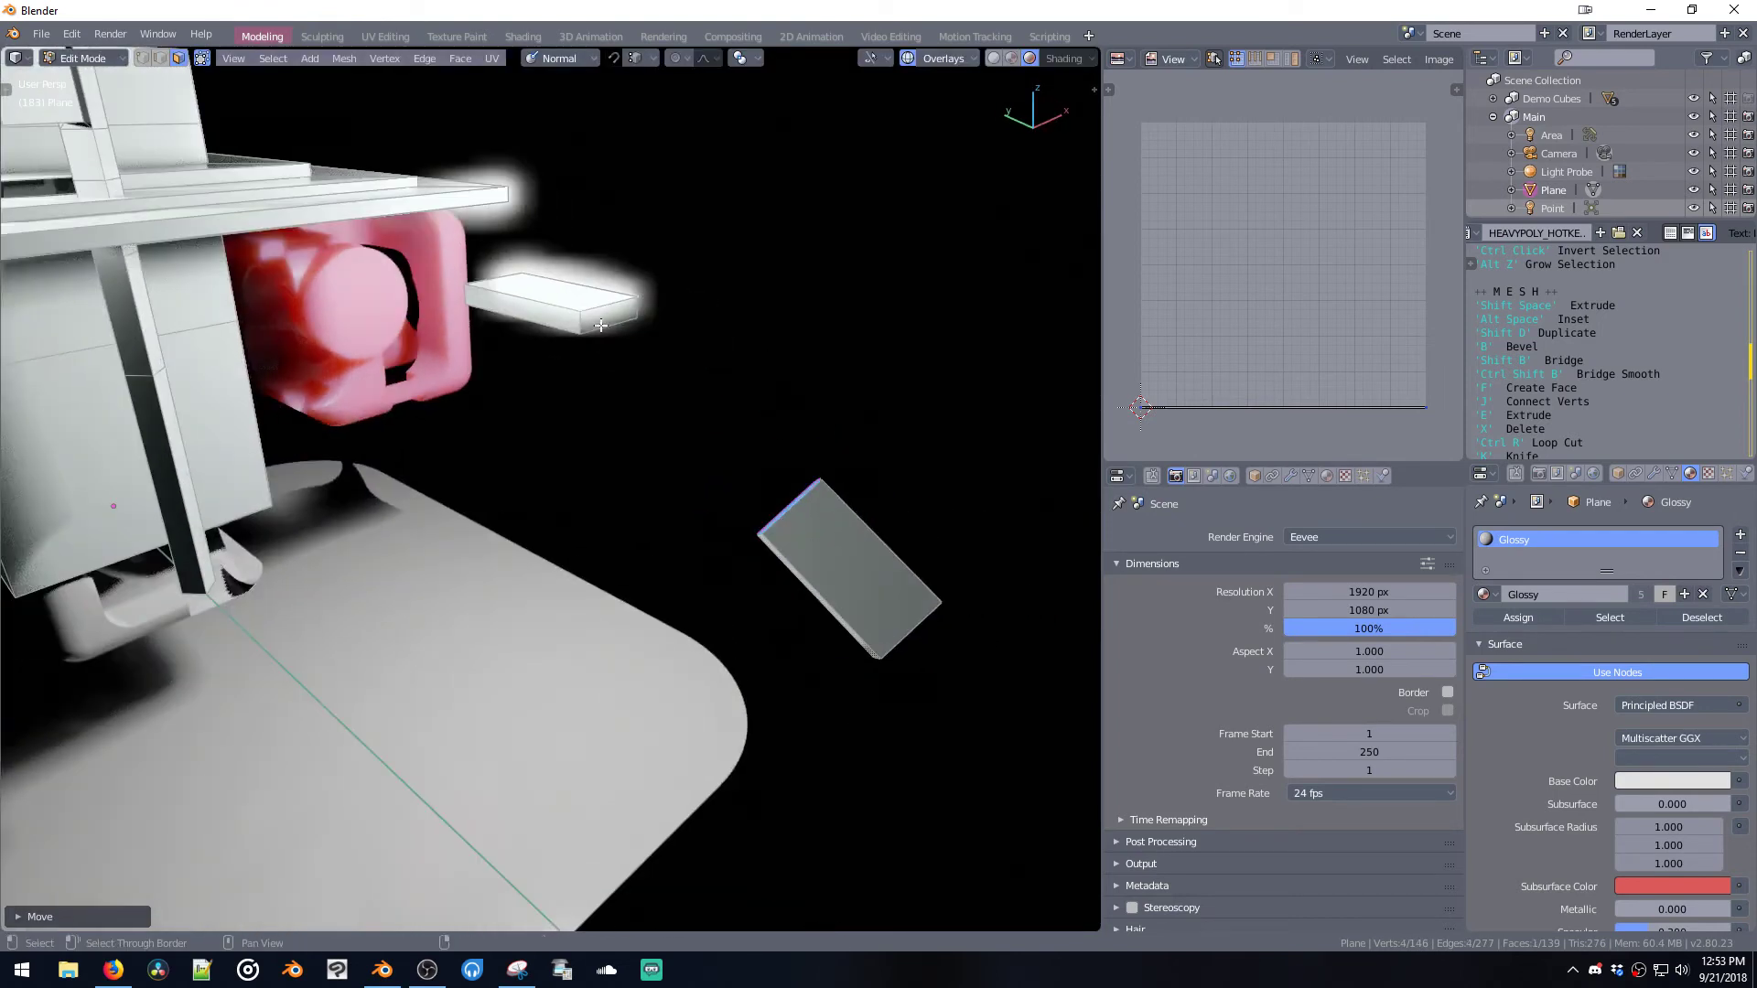
pyautogui.keyDown('shift'); pyautogui.click(633, 321); pyautogui.keyUp('shift')
pyautogui.moveTo(634, 321); pyautogui.dragTo(813, 641, button='middle')
pyautogui.hotkey('ctrl', 'shift', 'b')
pyautogui.press('Tab')
pyautogui.press('Tab')
# - Bevel the long edge loop along the side of the curved strip and return to Object Mode
pyautogui.doubleClick(709, 570)
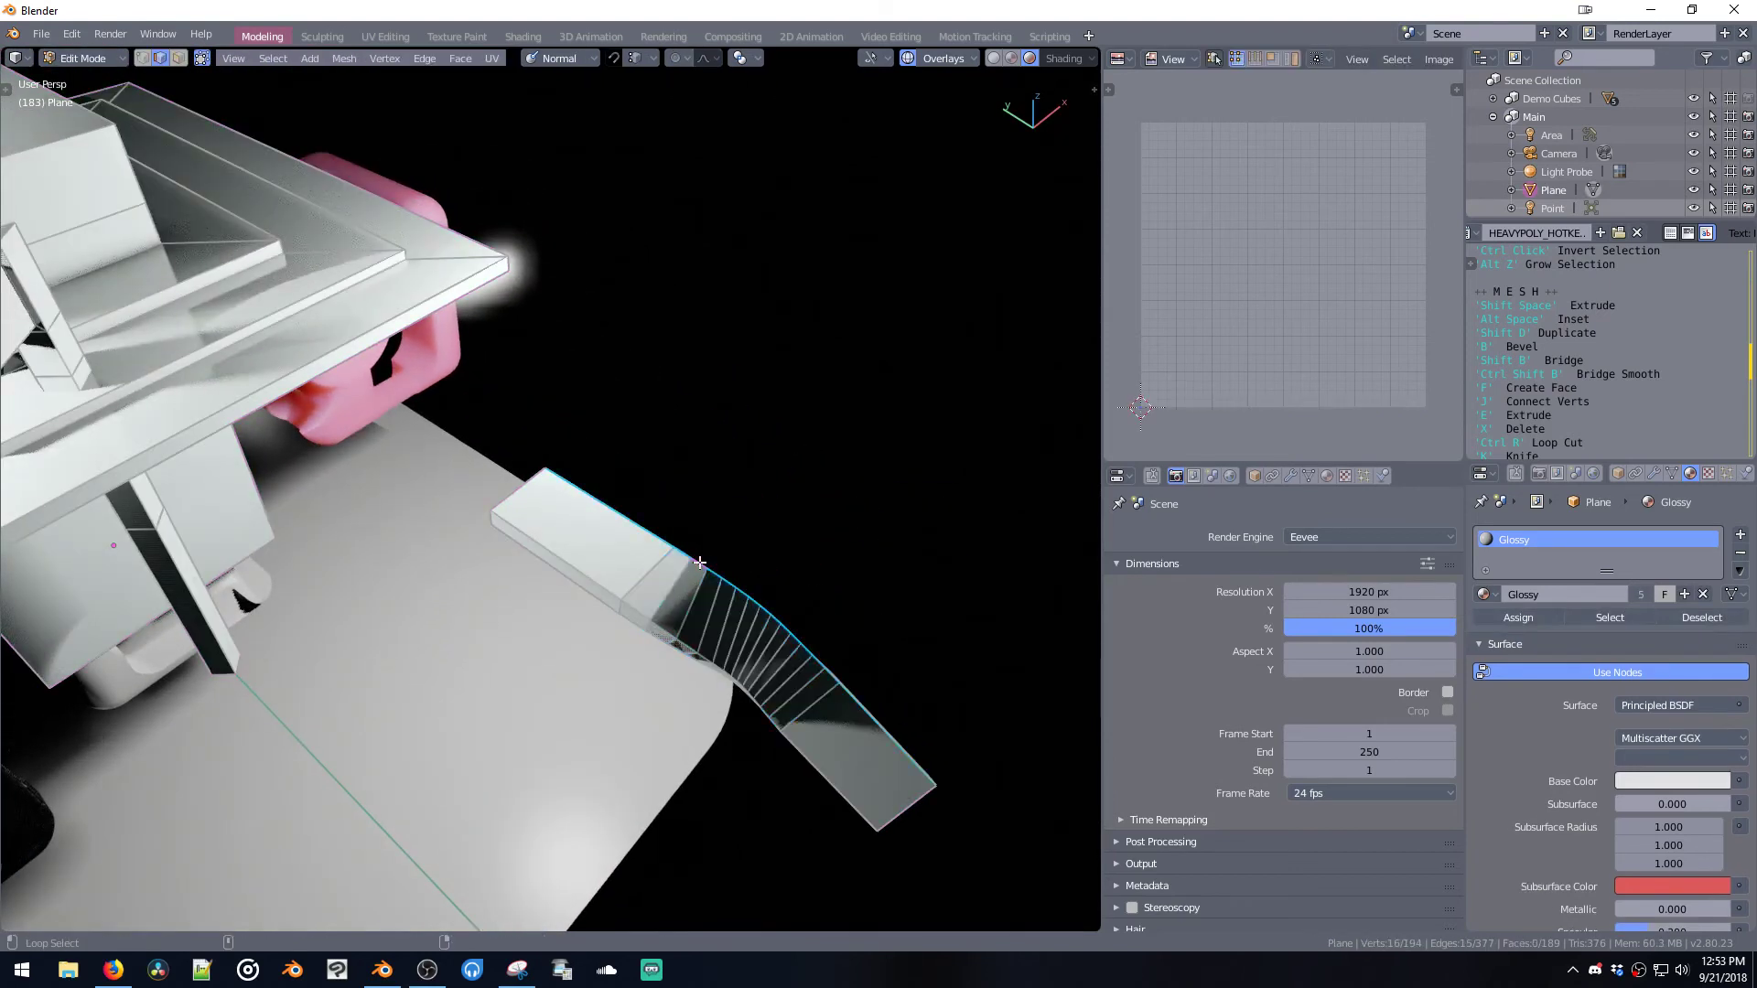
pyautogui.moveTo(718, 604); pyautogui.dragTo(667, 596, button='middle')
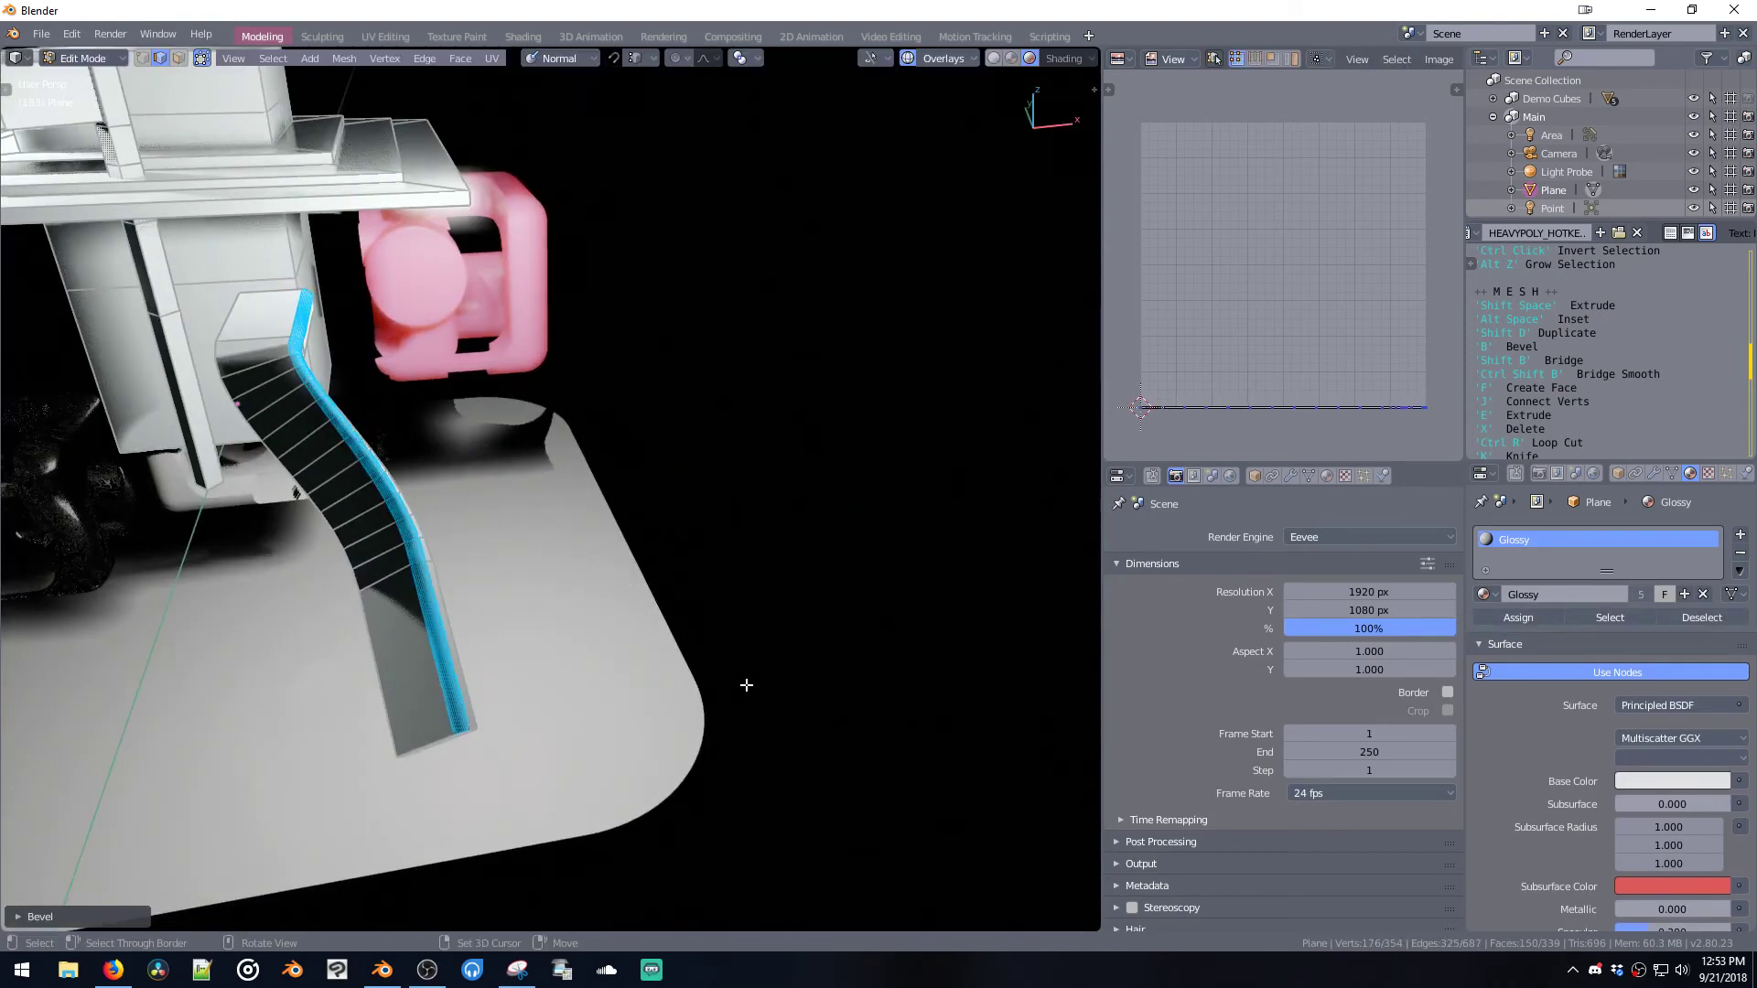
pyautogui.press('Tab')
# - Apply smooth shading to the whole Plane object
pyautogui.moveTo(748, 686)
pyautogui.mouseDown(button='middle')
pyautogui.moveTo(843, 659)
pyautogui.moveTo(632, 631)
pyautogui.mouseUp(button='middle')
pyautogui.press('z')
pyautogui.click(837, 668)
pyautogui.press('z')
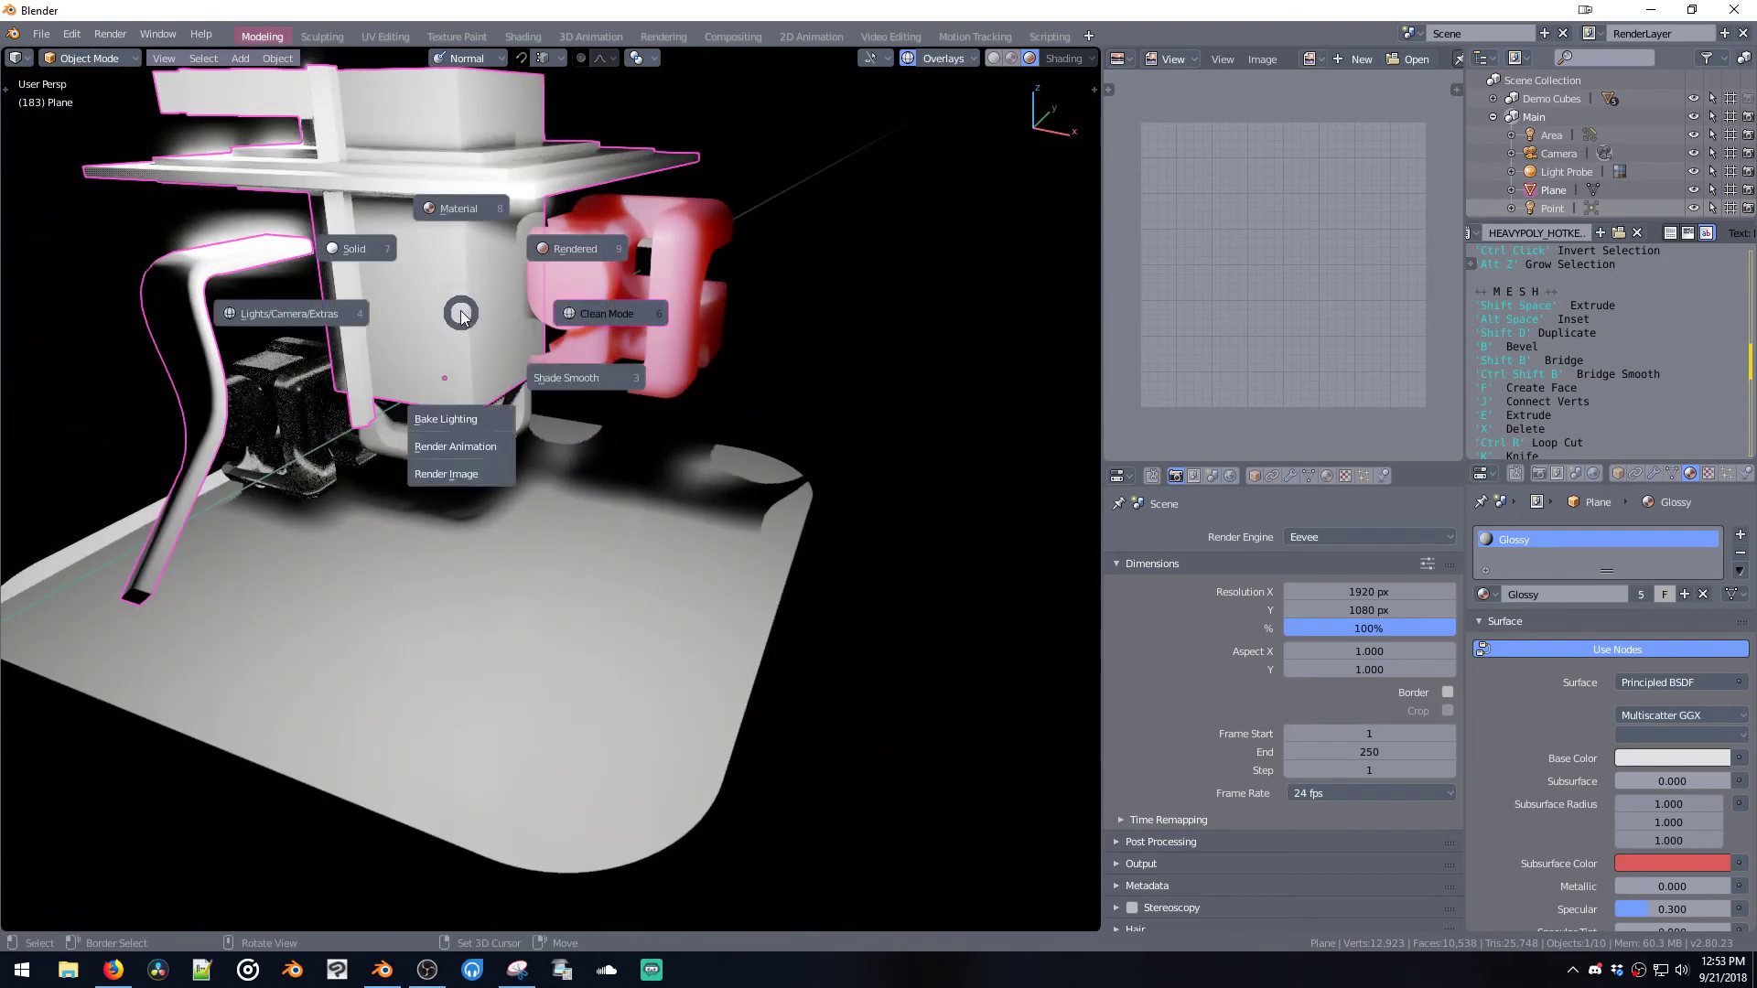
pyautogui.click(557, 379)
pyautogui.moveTo(467, 369); pyautogui.dragTo(573, 382, button='middle')
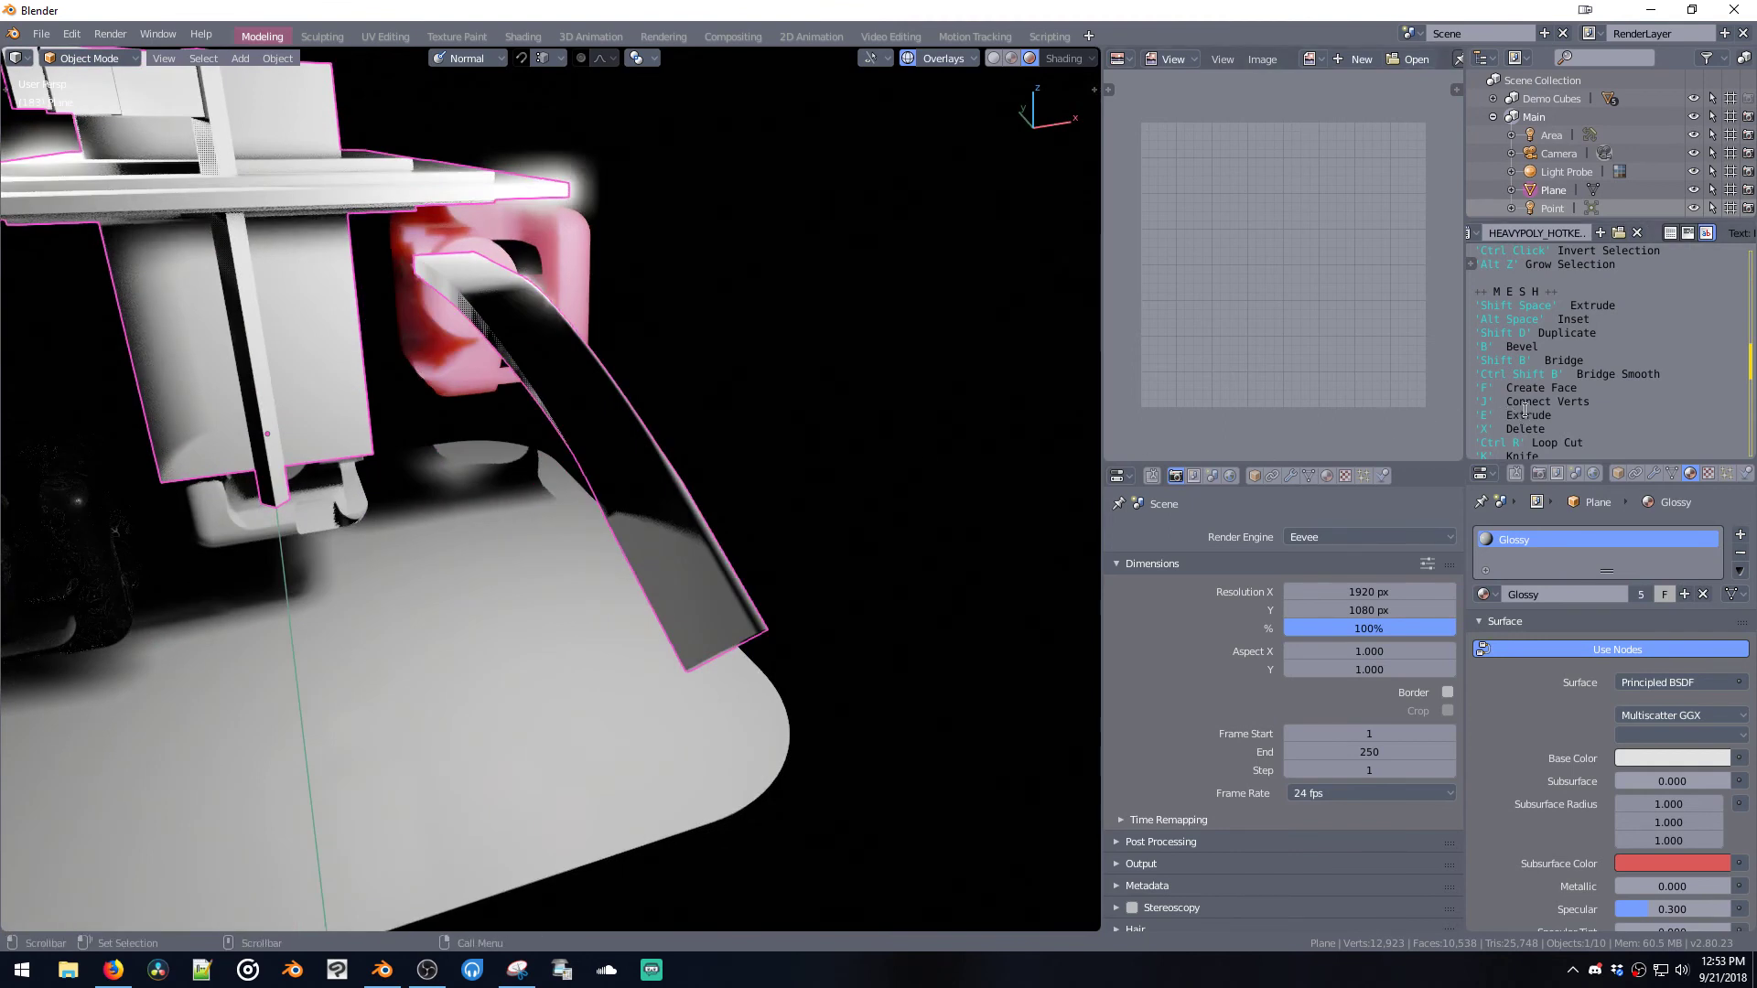
# - Examine the Mesh, Object, Centers and Misc sections of the hotkey list and return to its beginning
pyautogui.scroll(-2, 1558, 389)
pyautogui.scroll(-2, 1558, 390)
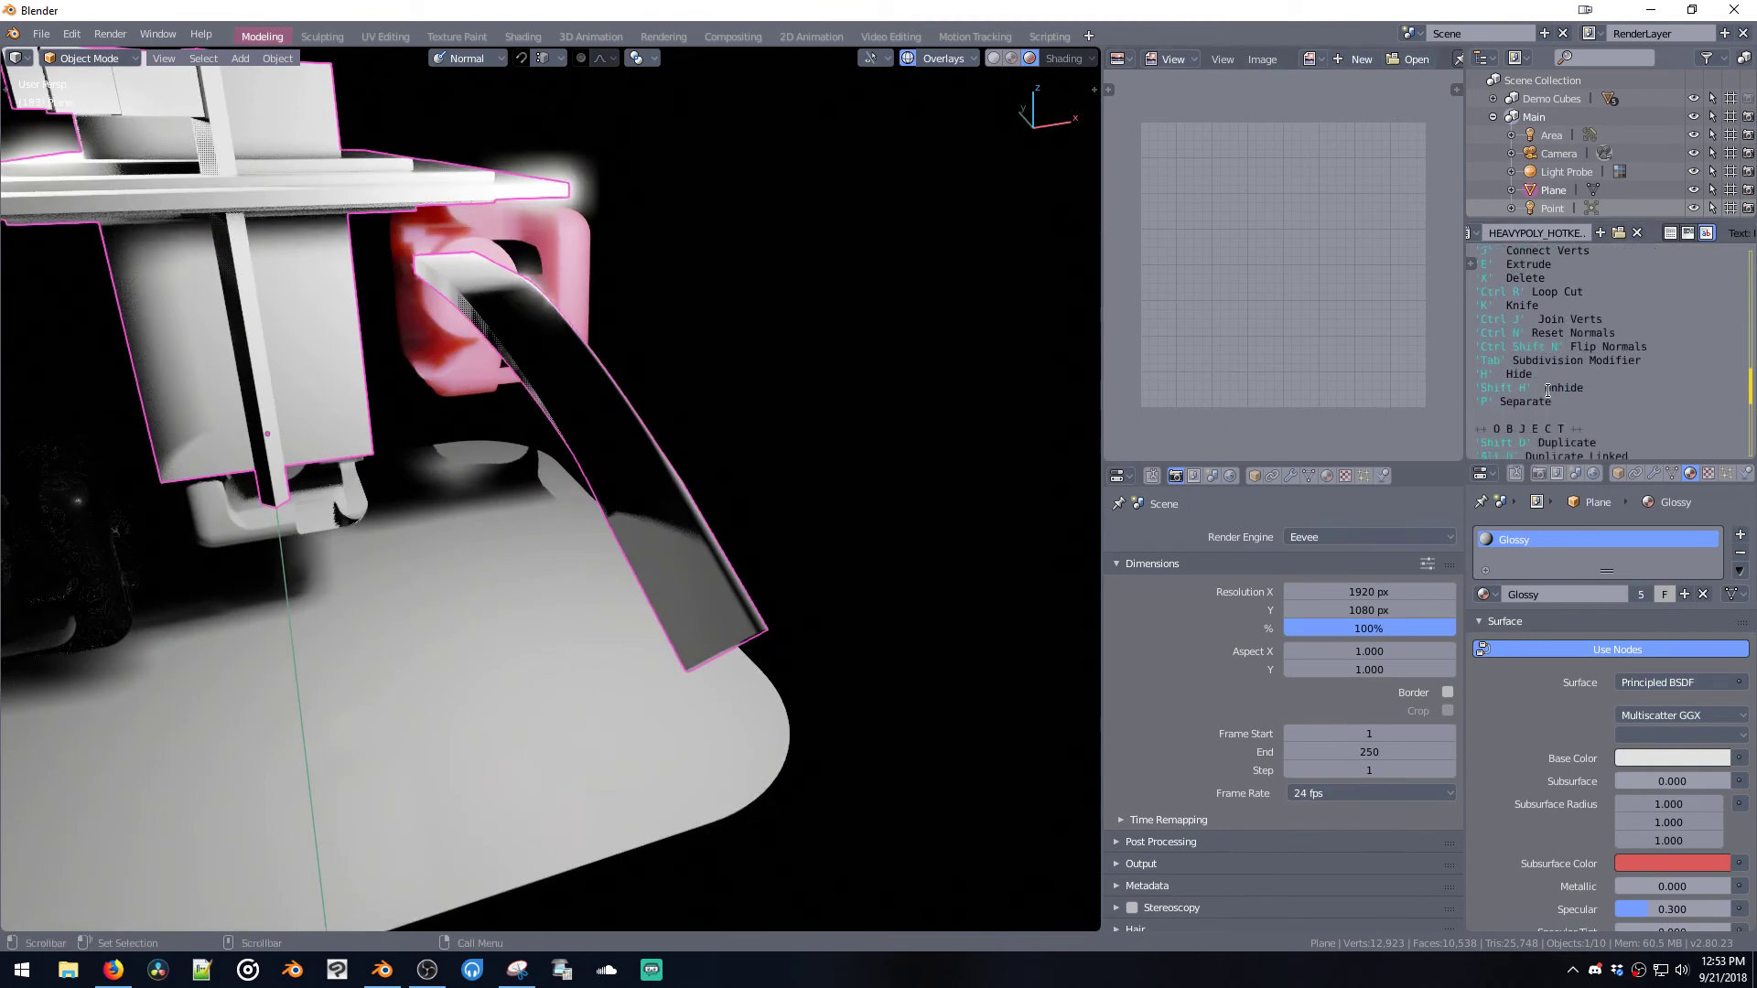
pyautogui.scroll(-1, 1548, 390)
pyautogui.scroll(-2, 1553, 373)
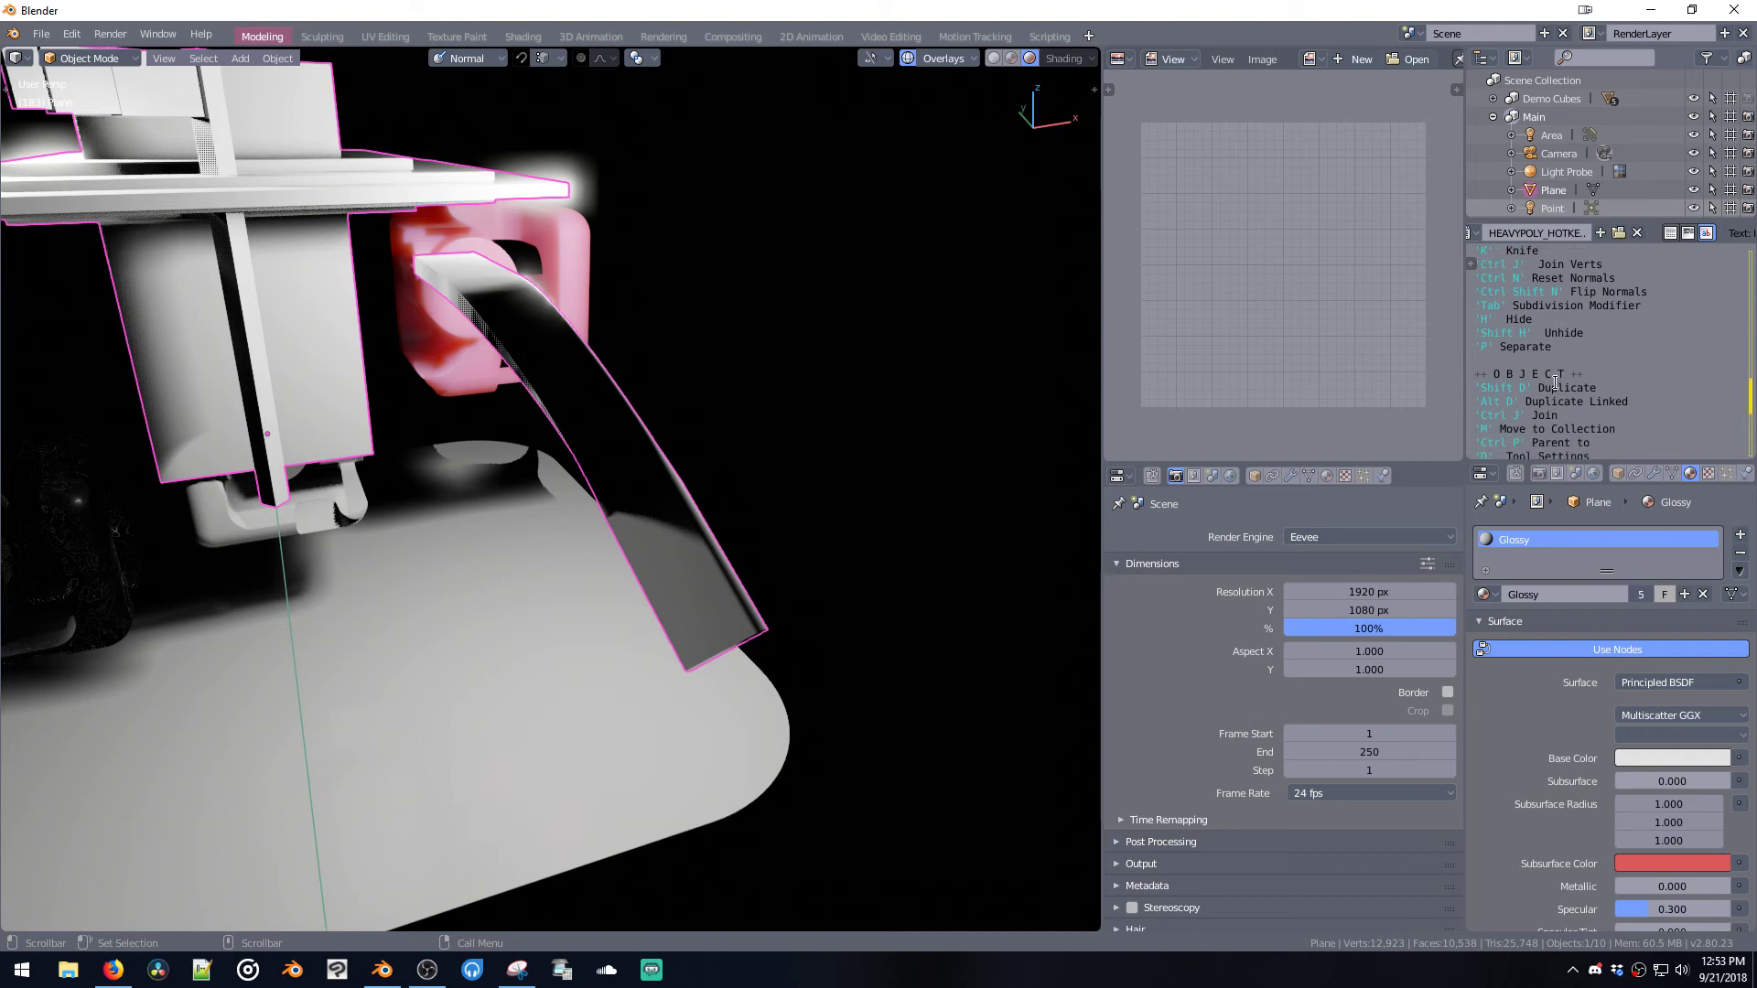
pyautogui.scroll(-6, 1556, 382)
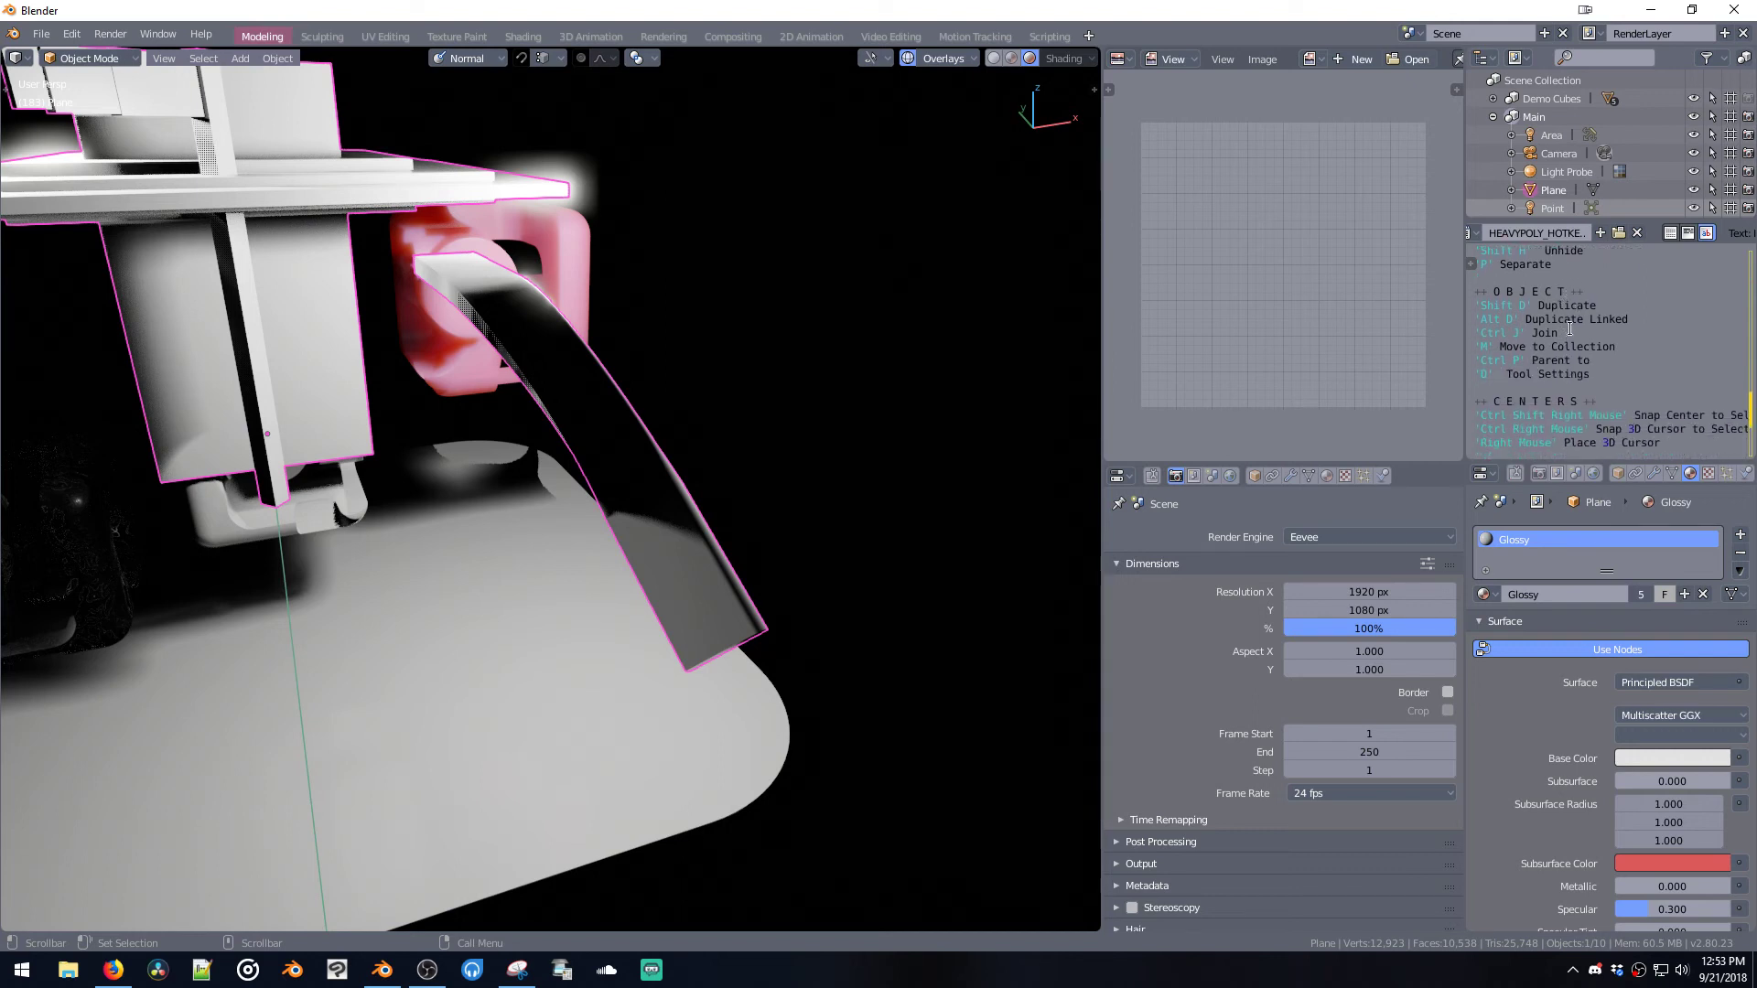
pyautogui.scroll(-3, 1571, 327)
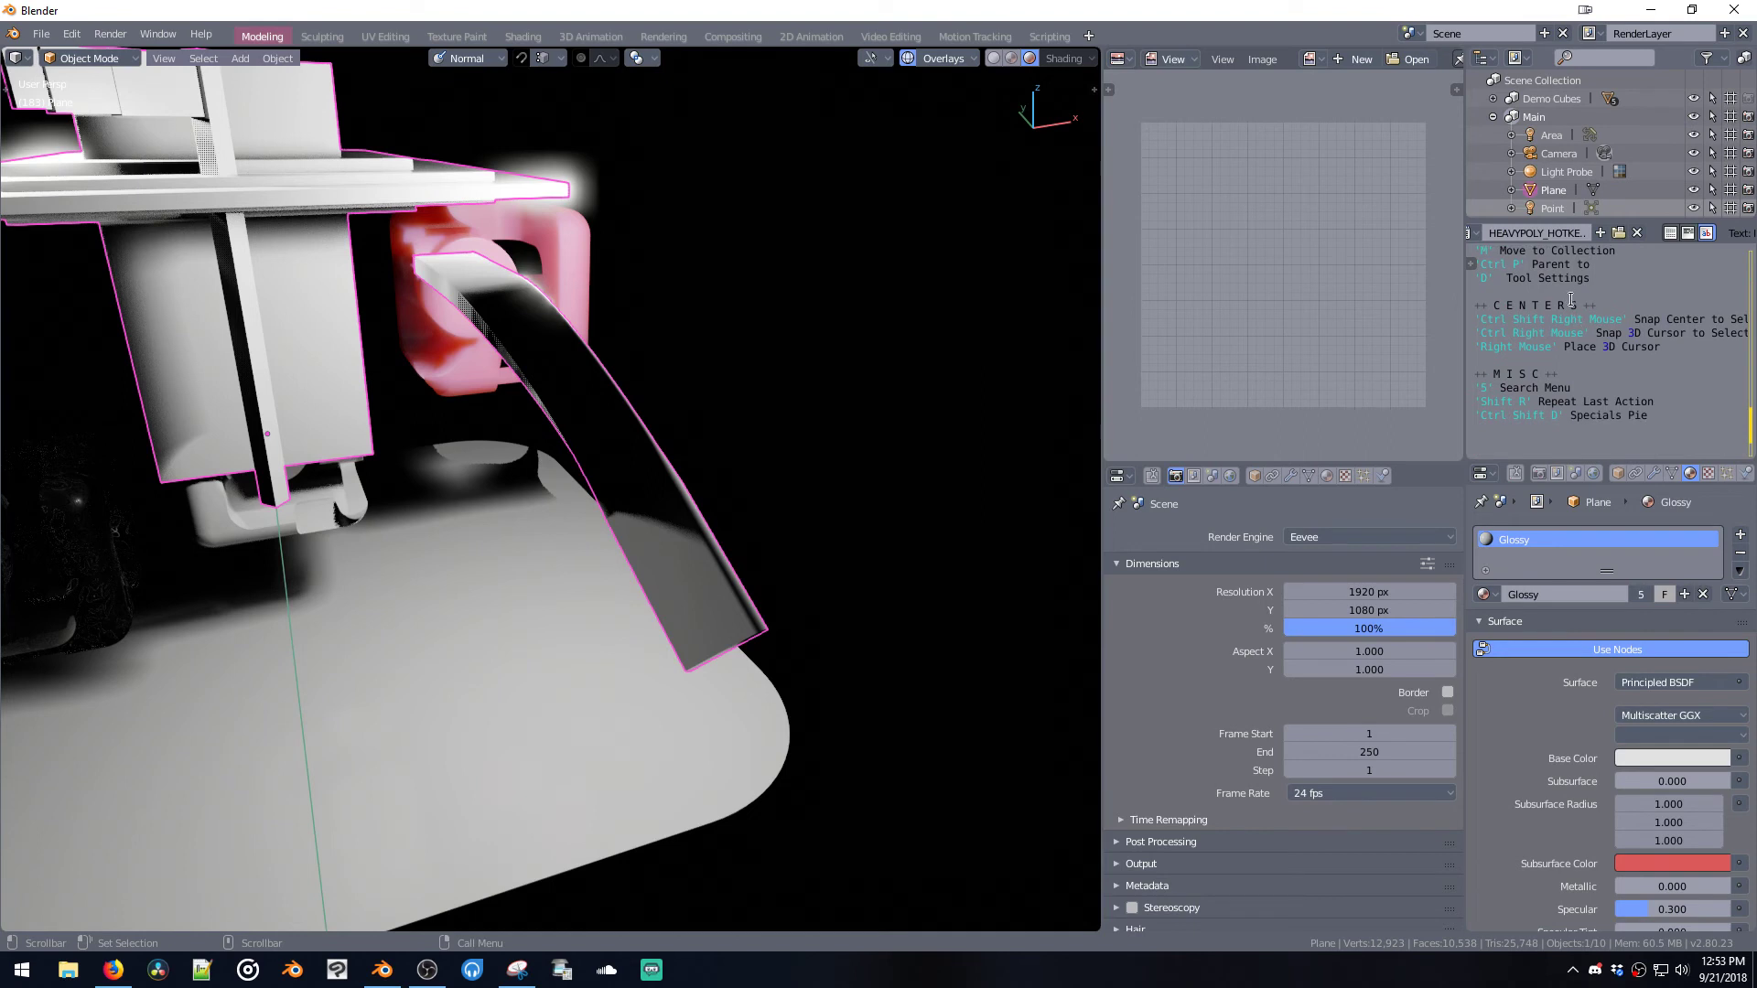
pyautogui.scroll(1, 1576, 316)
pyautogui.scroll(10, 1571, 298)
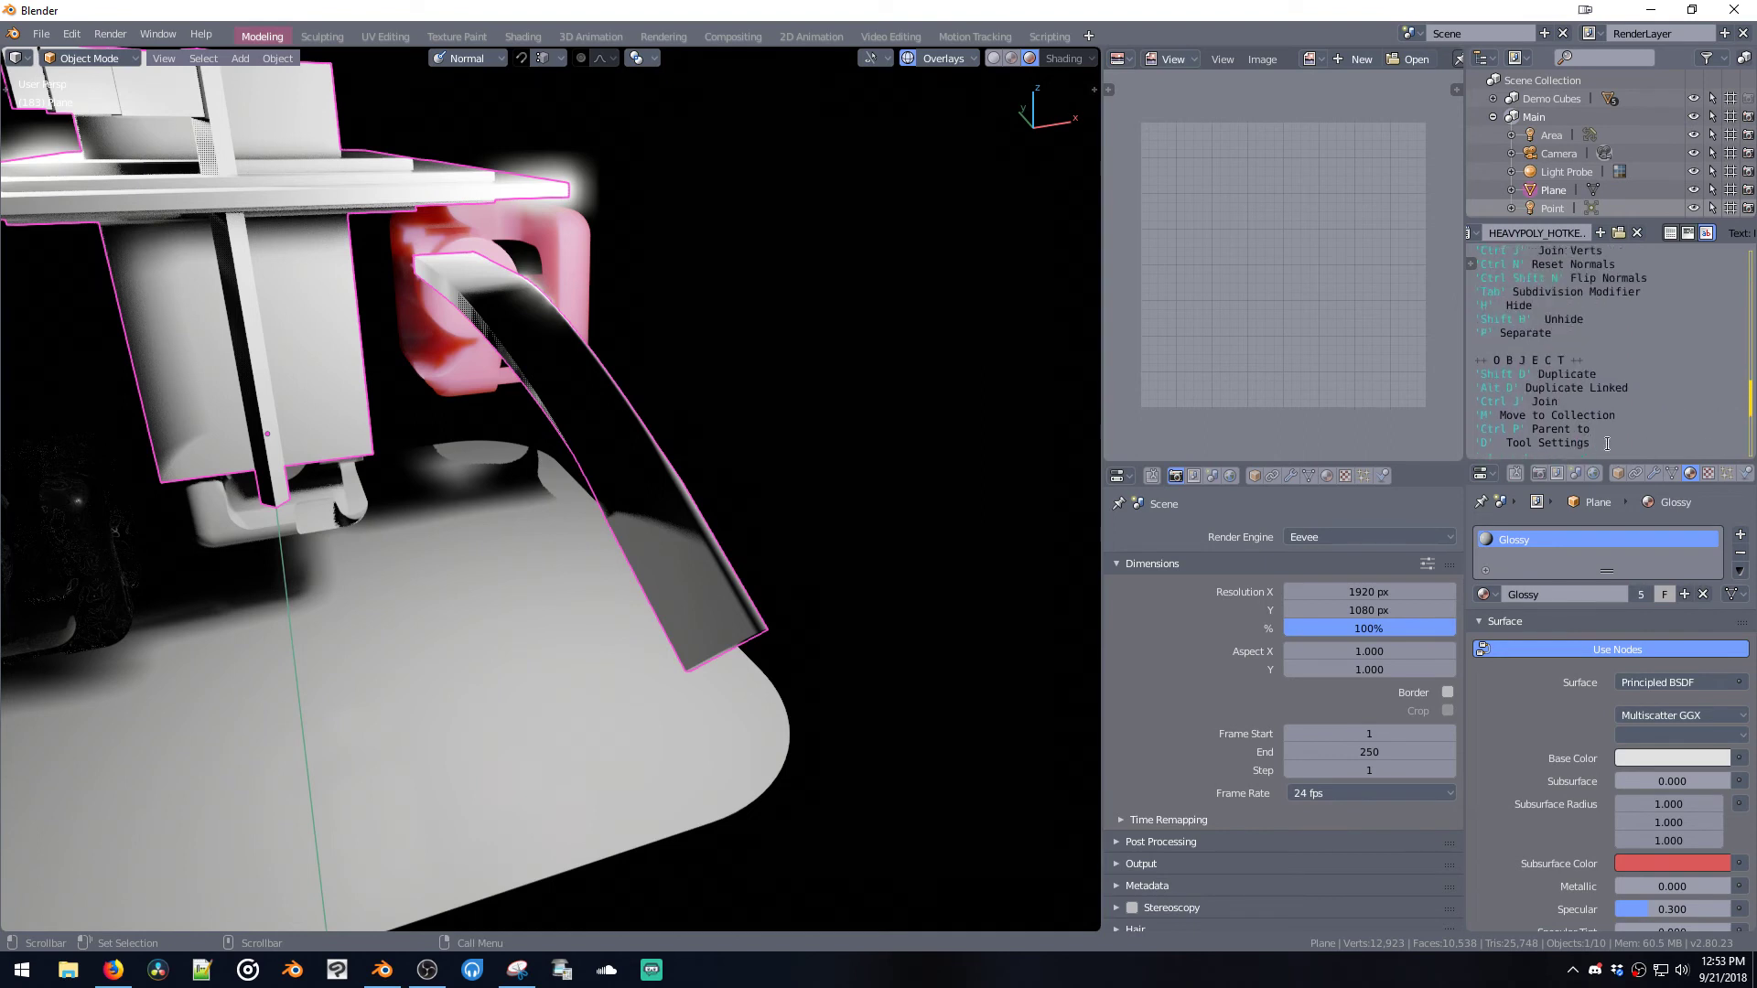
pyautogui.scroll(10, 1556, 329)
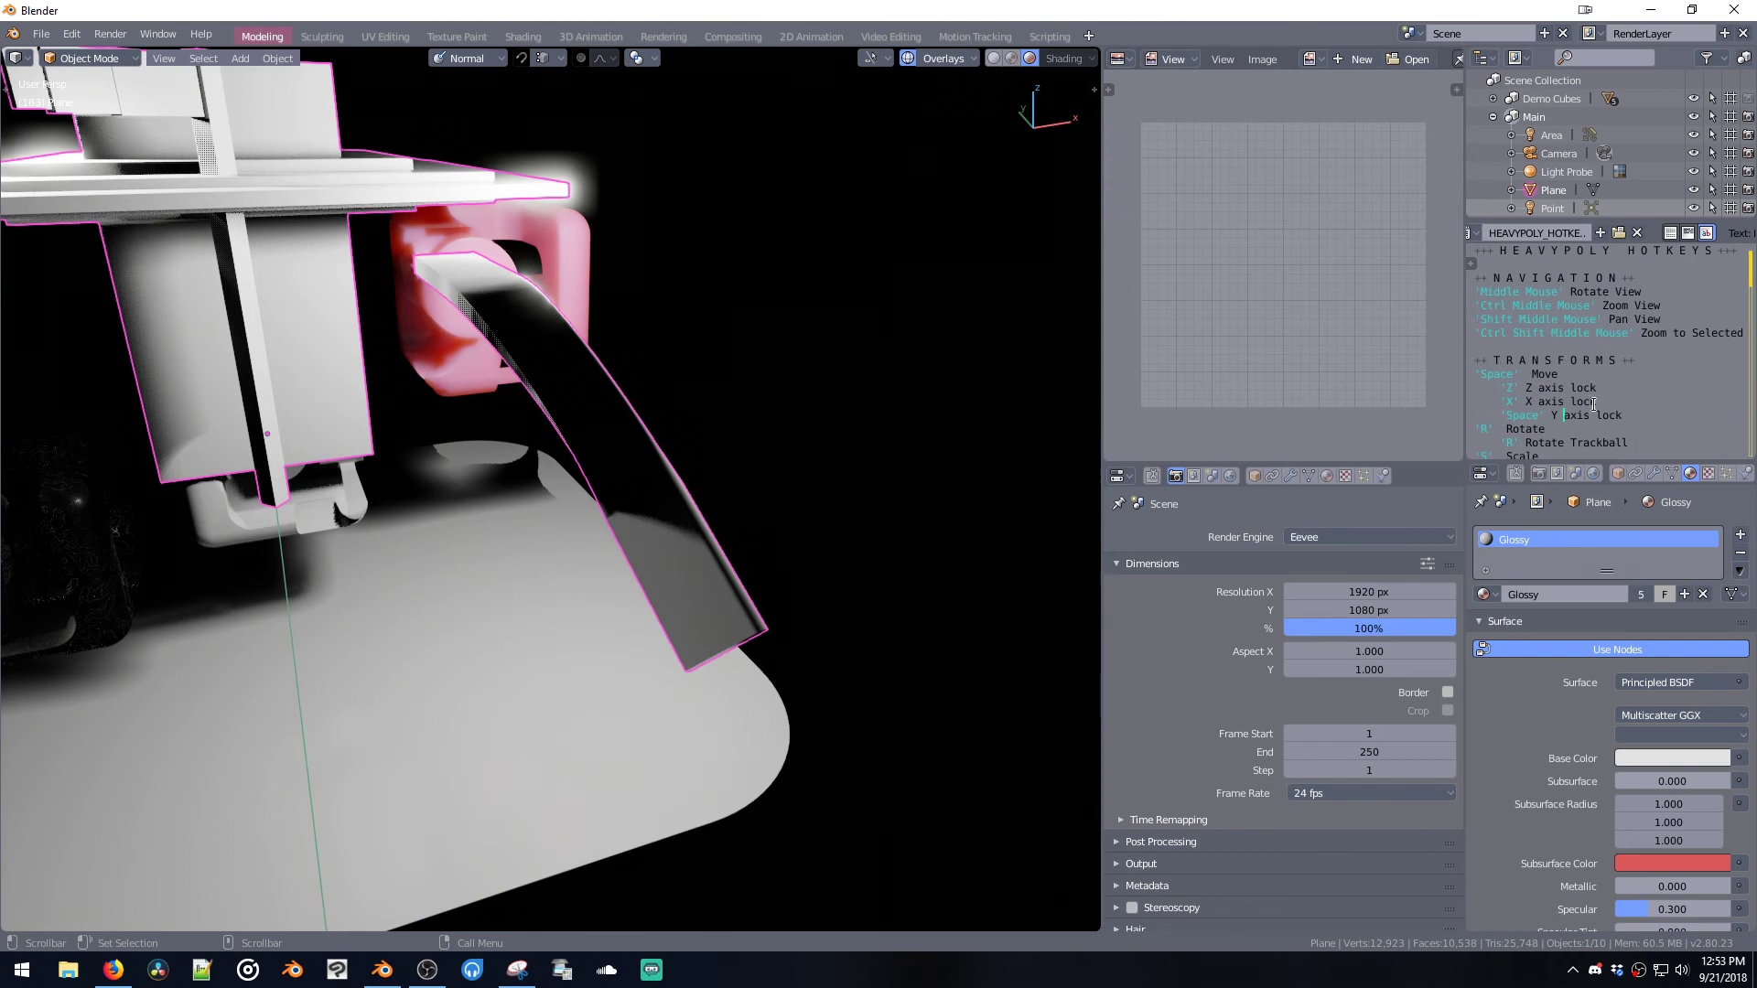
# - In Edit Mode, select all linked geometry of the curved bridged strip and delete it
pyautogui.moveTo(398, 502); pyautogui.dragTo(524, 522, button='middle')
pyautogui.press('Tab')
pyautogui.keyDown('shift'); pyautogui.moveTo(549, 462); pyautogui.dragTo(643, 553, button='middle'); pyautogui.keyUp('shift')
pyautogui.hotkey('ctrl', 'l')
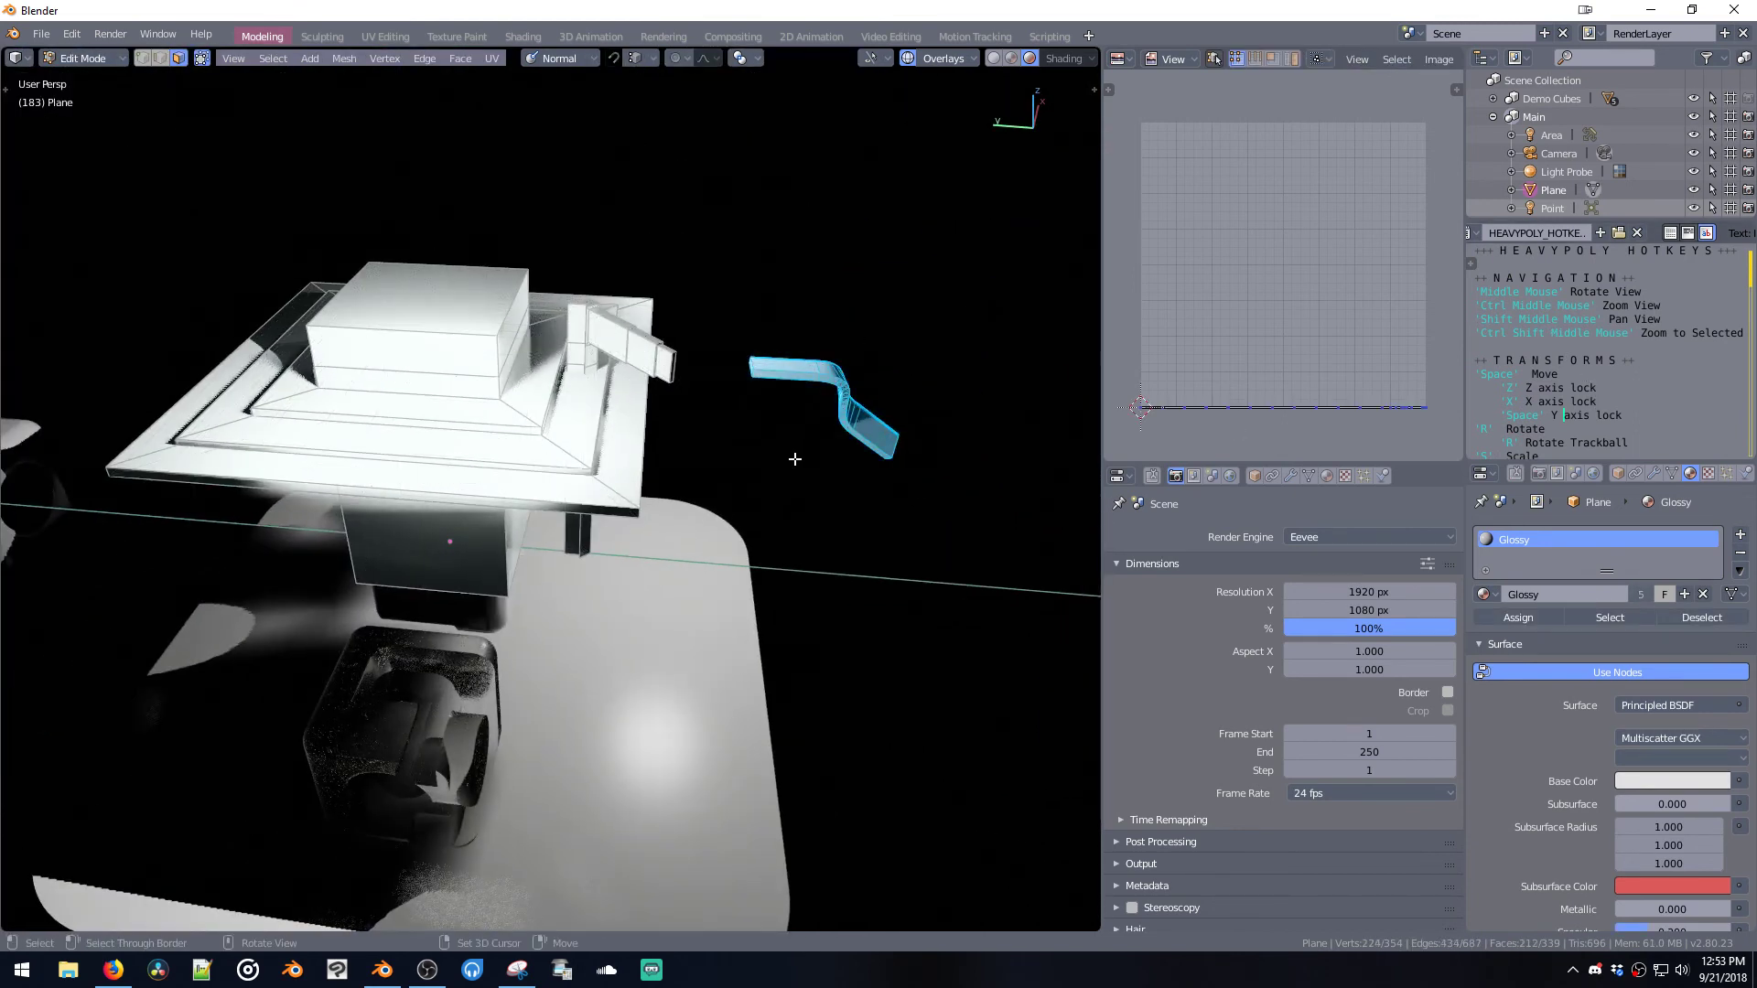
pyautogui.press('x')
# - Select the linked geometry of the arrow post with its arm and delete it
pyautogui.moveTo(695, 436); pyautogui.dragTo(563, 311, button='middle')
pyautogui.press('l')
pyautogui.press('x')
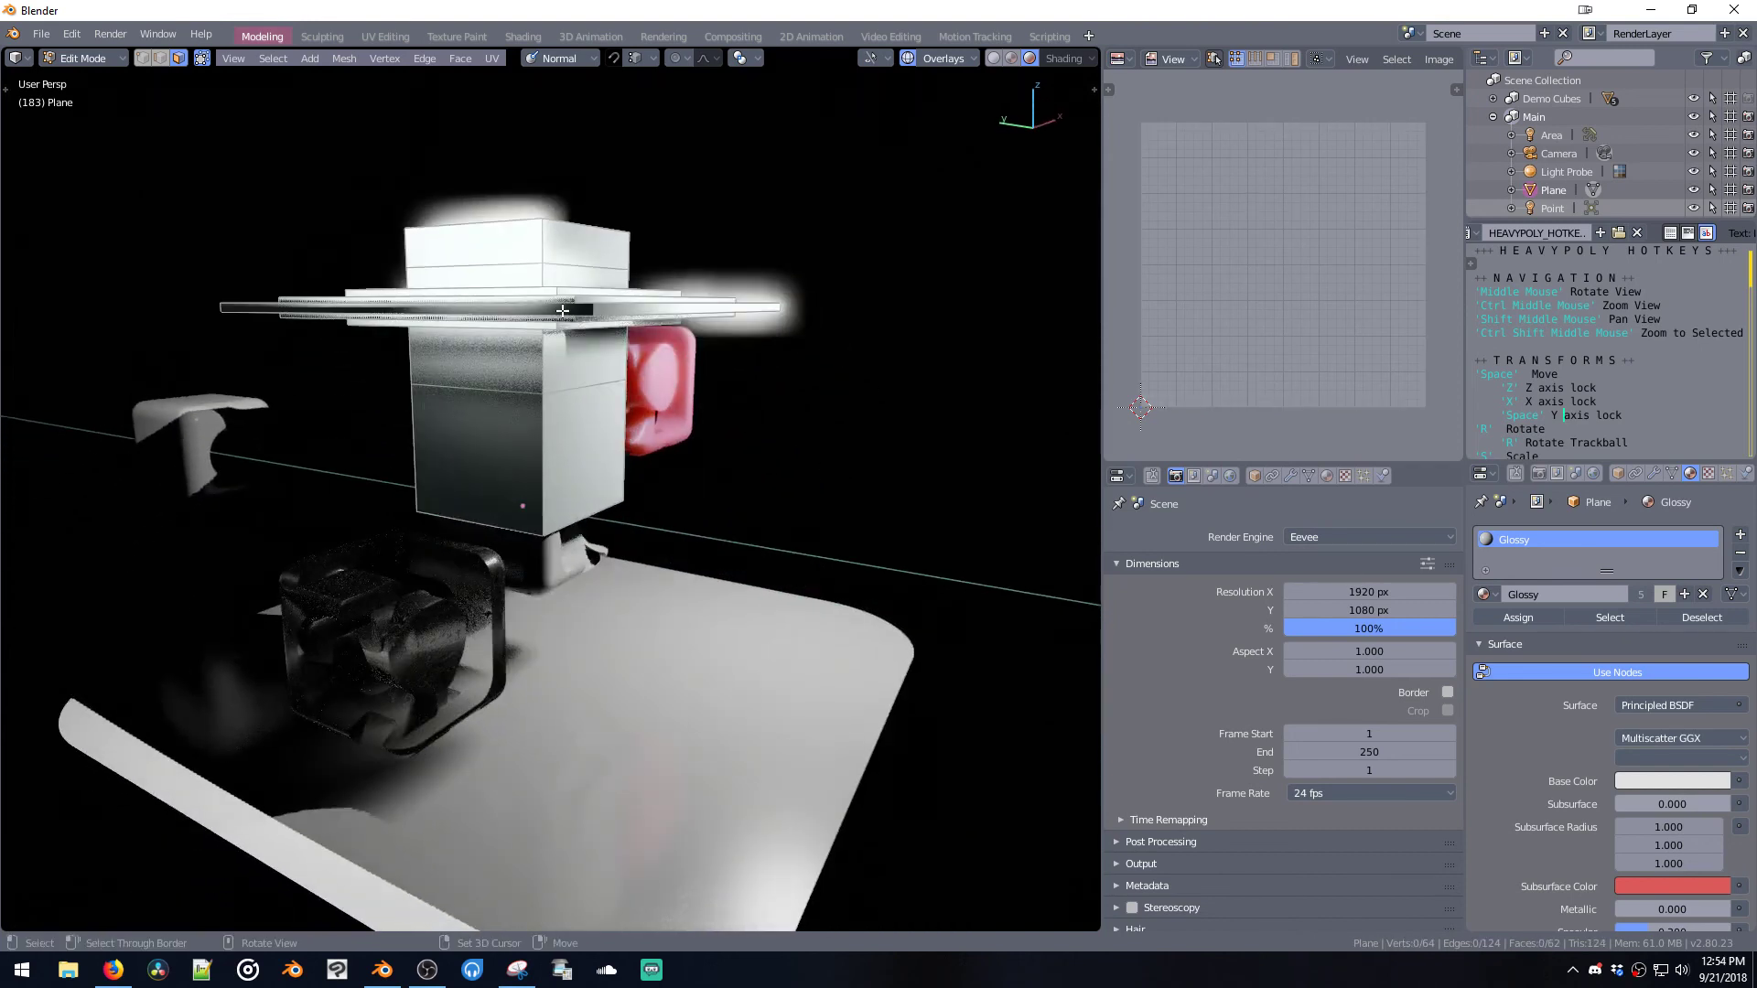